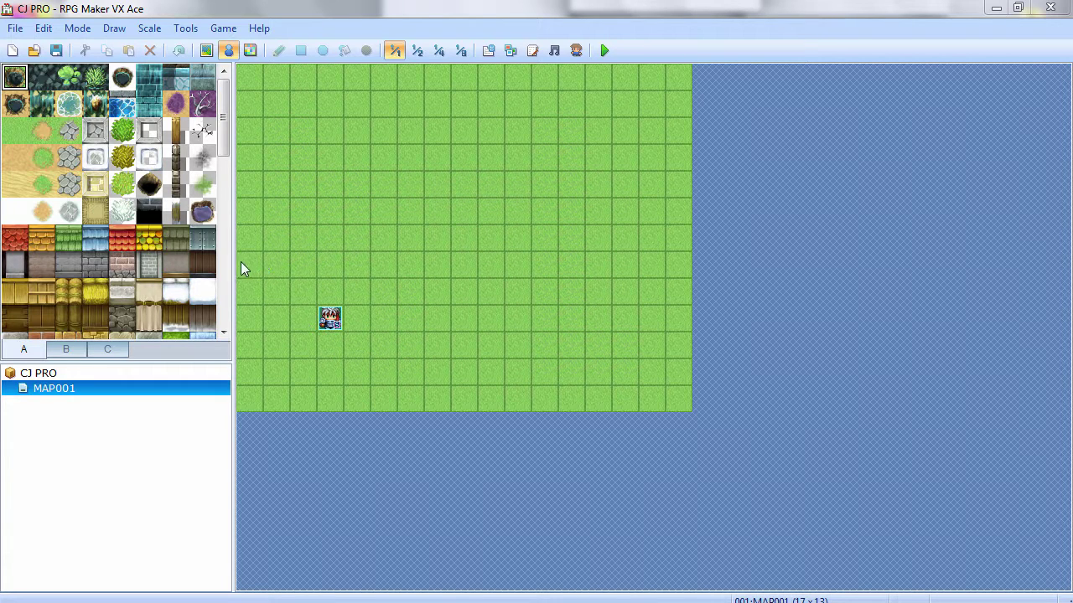
Open the Database and browse to the Tilesets tab showing 001:Field with World_A1, World_A2, World_B.
{"action": "scroll", "coordinate": [217, 144], "scroll_direction": "down", "scroll_amount": 3}
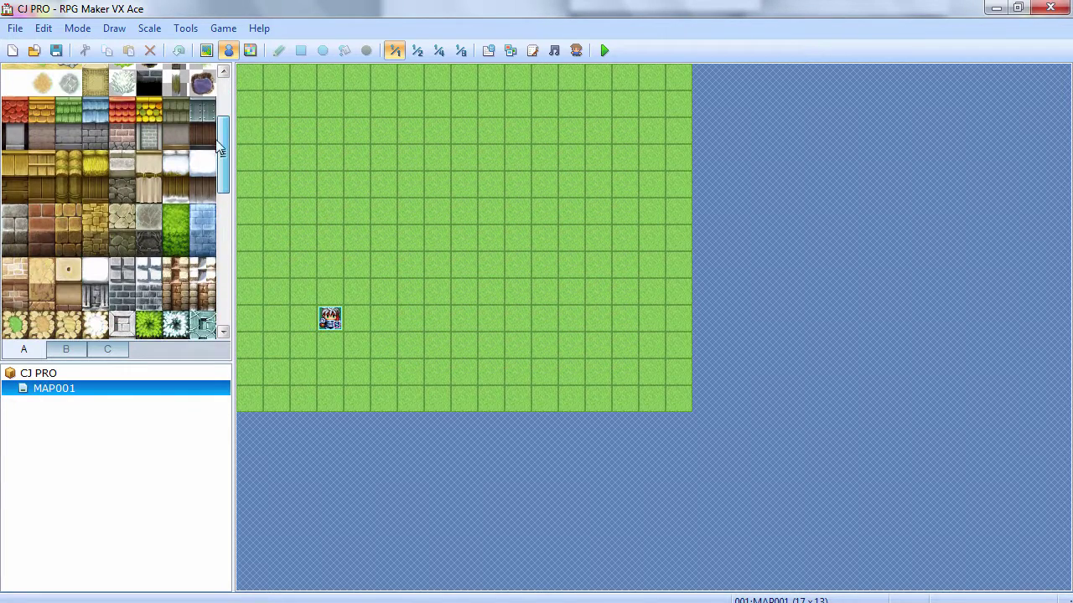
{"action": "scroll", "coordinate": [216, 144], "scroll_direction": "up", "scroll_amount": 3}
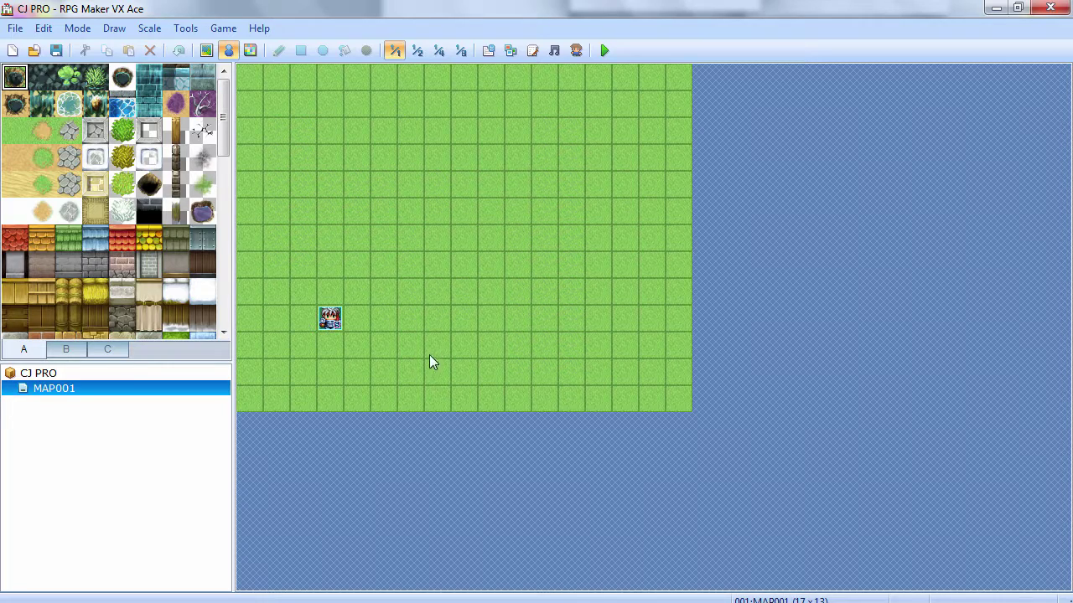
{"action": "scroll", "coordinate": [120, 136], "scroll_direction": "down", "scroll_amount": 2}
{"action": "scroll", "coordinate": [119, 136], "scroll_direction": "down", "scroll_amount": 3}
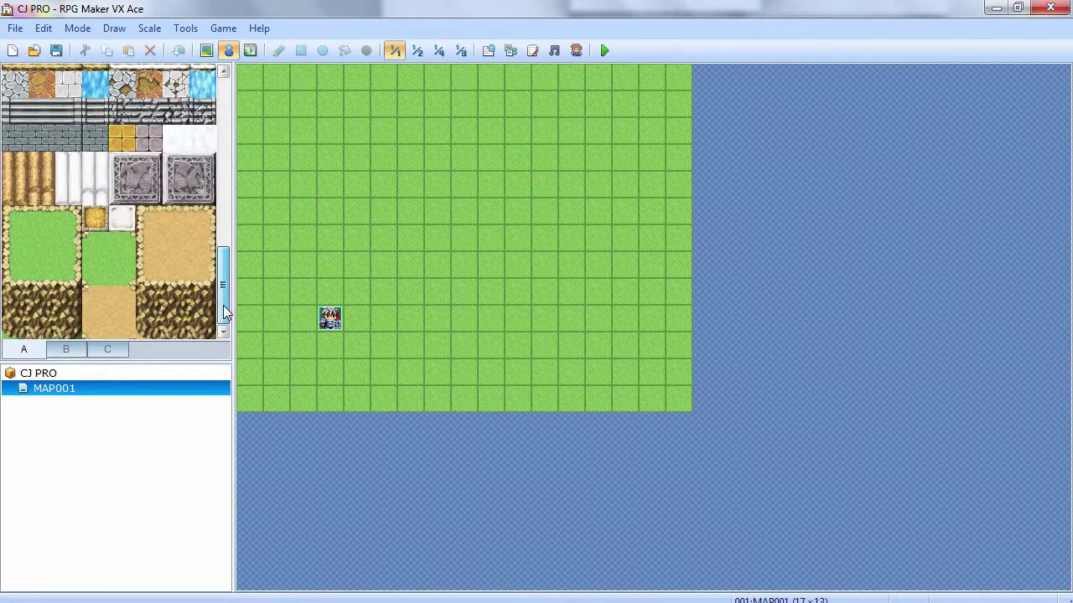
{"action": "scroll", "coordinate": [120, 137], "scroll_direction": "up", "scroll_amount": 5}
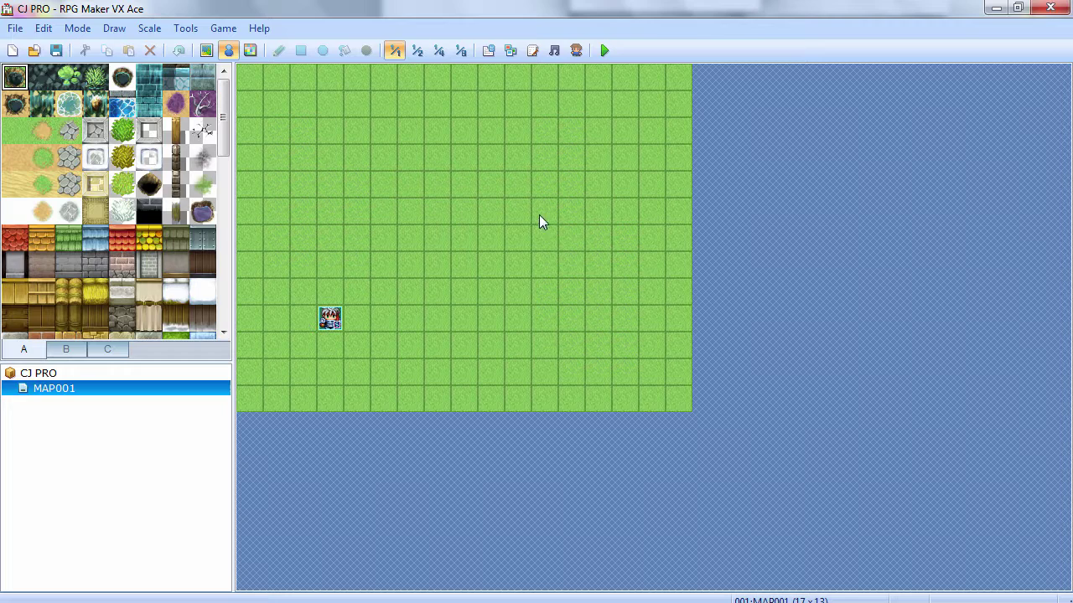
{"action": "left_click_drag", "start_coordinate": [223, 98], "coordinate": [605, 80]}
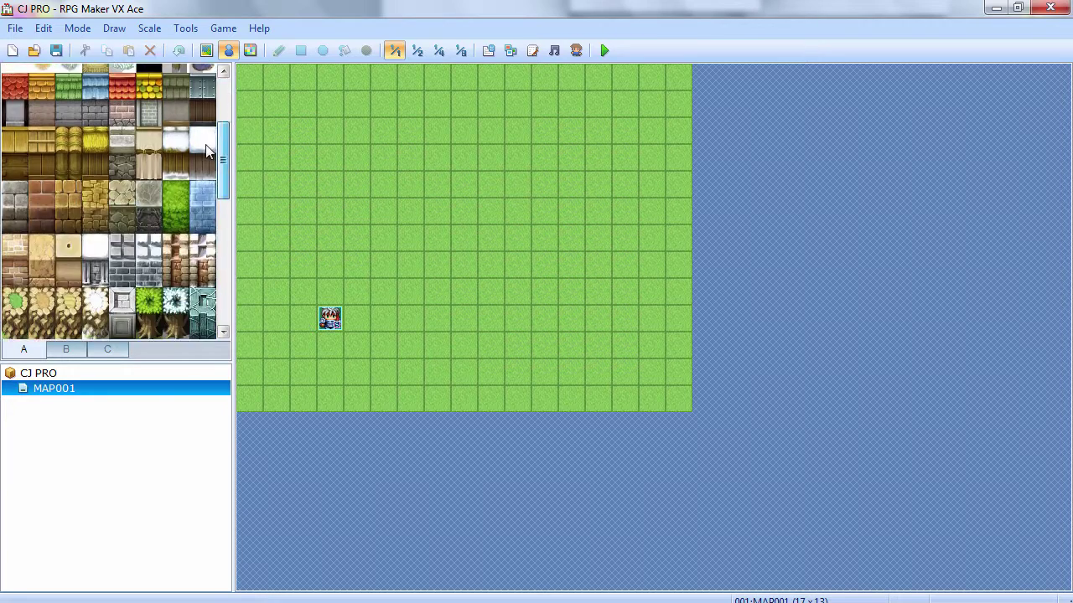
{"action": "left_click", "coordinate": [490, 51]}
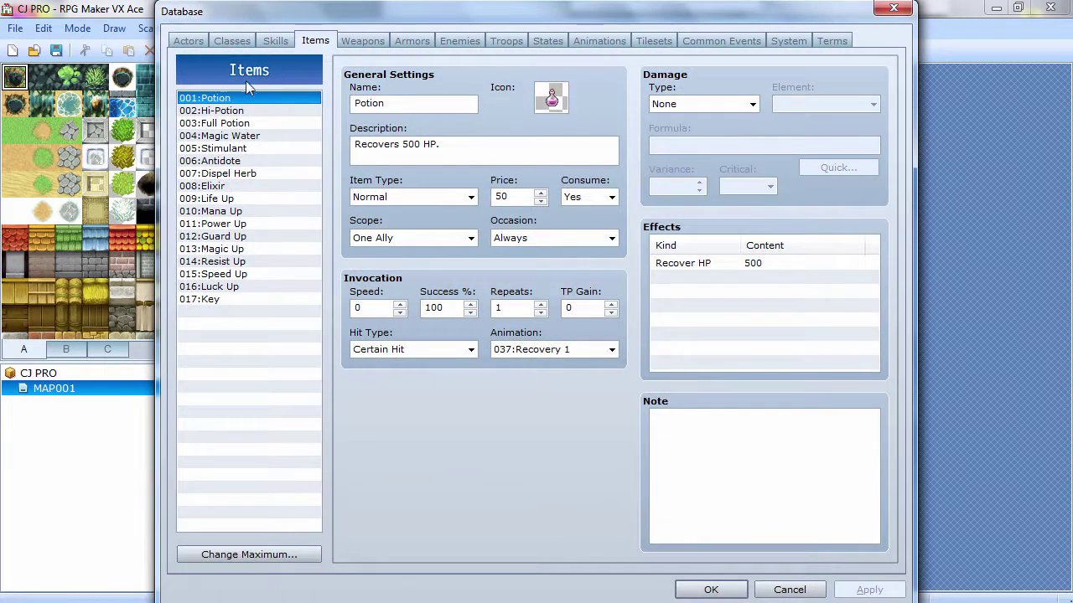
{"action": "left_click", "coordinate": [236, 43]}
{"action": "left_click", "coordinate": [312, 42]}
{"action": "left_click", "coordinate": [196, 46]}
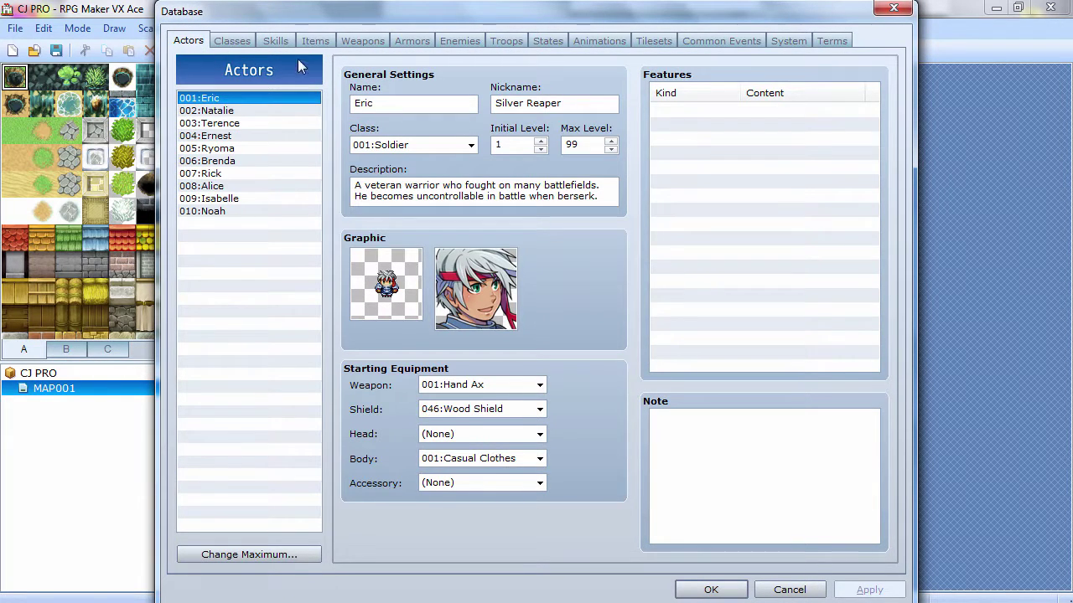
{"action": "left_click", "coordinate": [667, 42]}
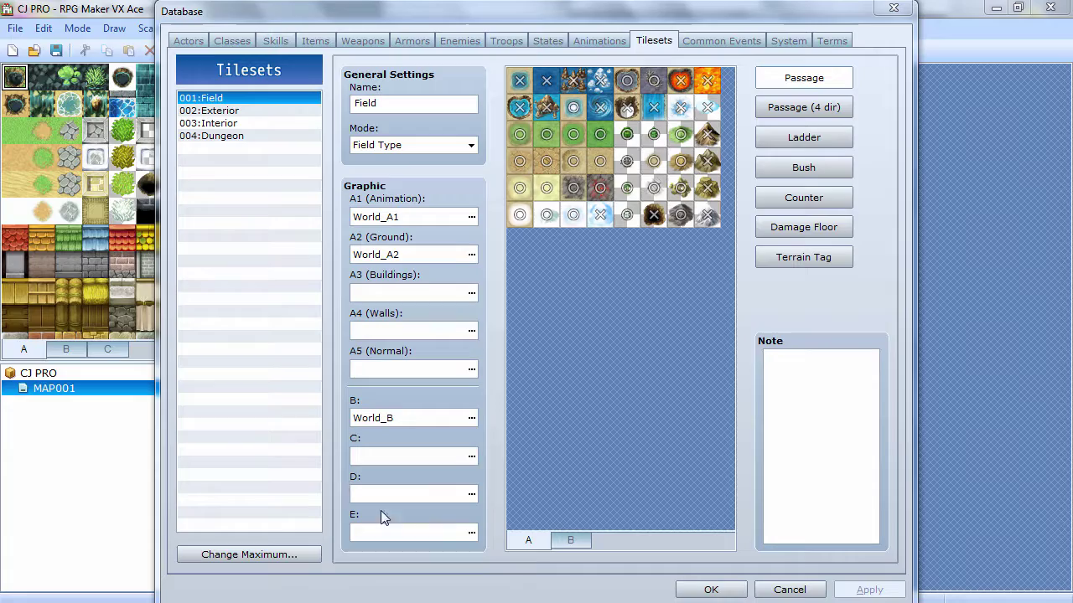
Try Inside_C as the graphic for the C and D slots, then cancel those assignments.
{"action": "left_click", "coordinate": [474, 459]}
{"action": "left_click", "coordinate": [306, 290]}
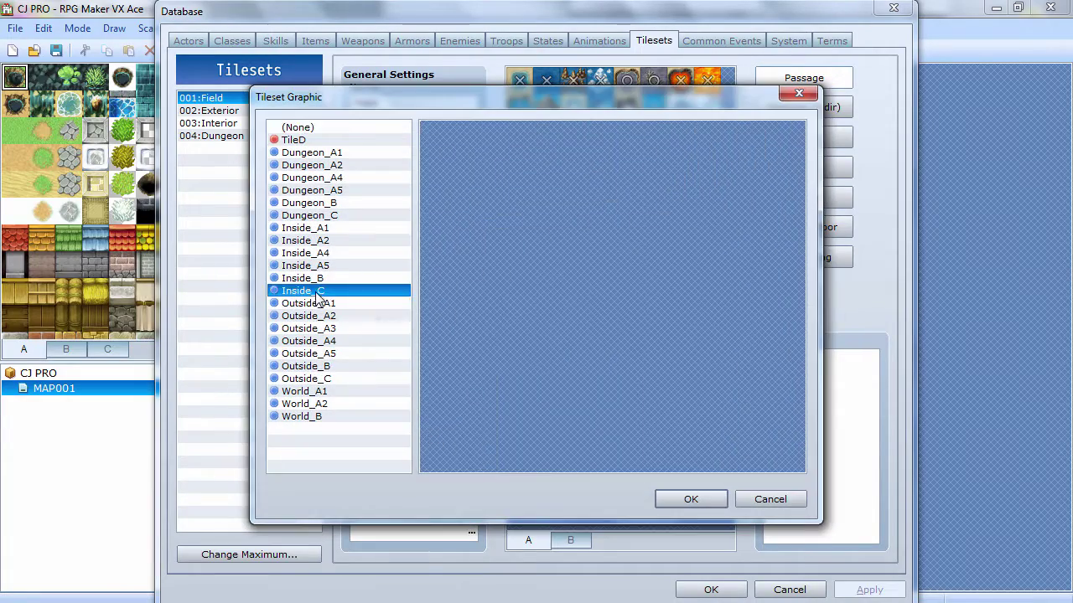
{"action": "left_click", "coordinate": [688, 494]}
{"action": "left_click", "coordinate": [469, 494]}
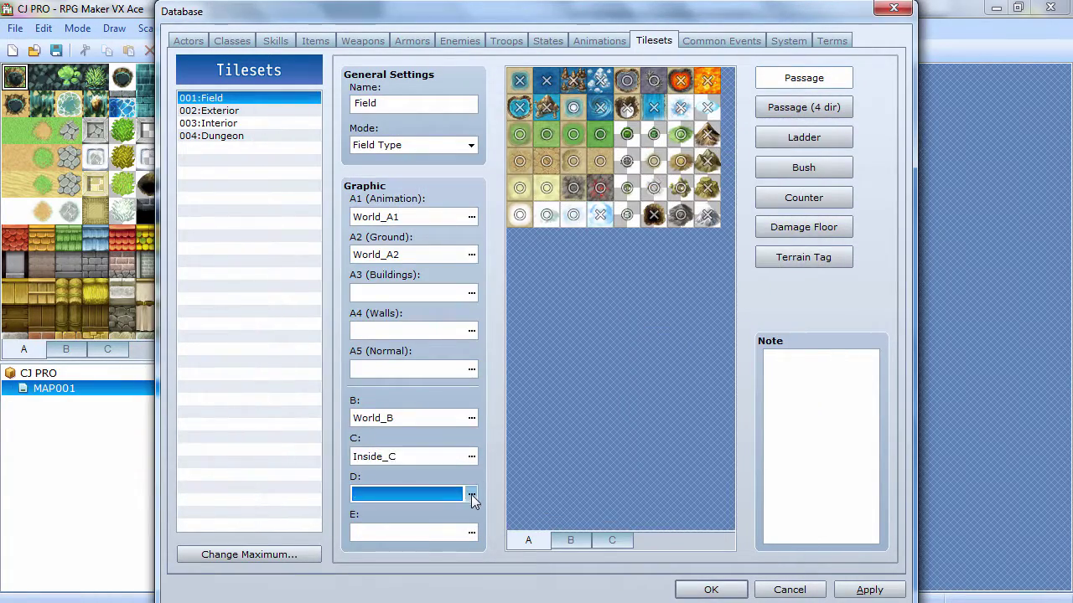
{"action": "left_click", "coordinate": [323, 291]}
{"action": "left_click", "coordinate": [693, 499]}
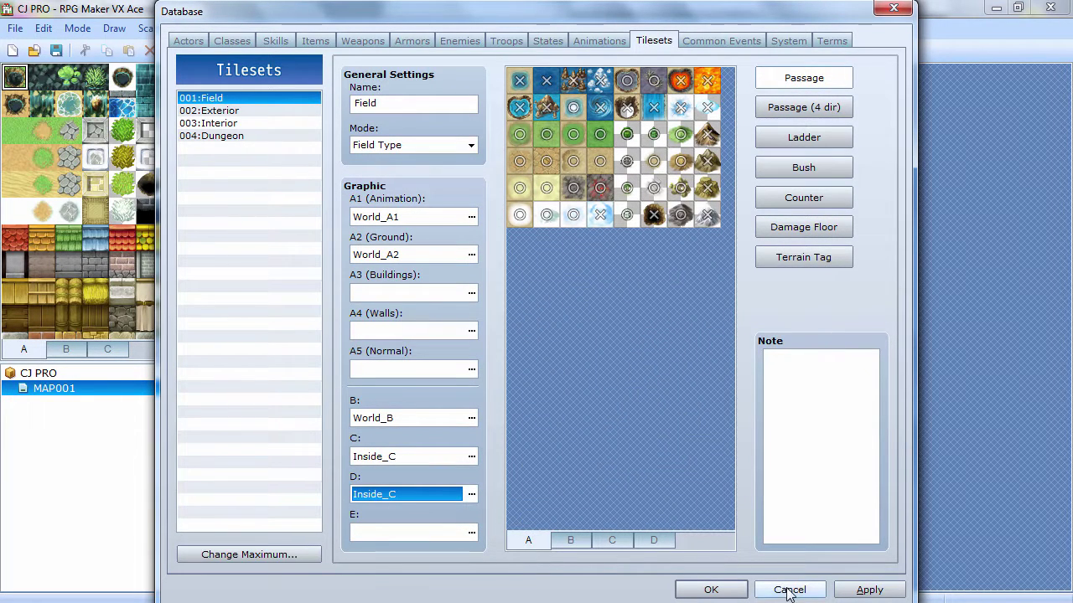
{"action": "left_click", "coordinate": [787, 590]}
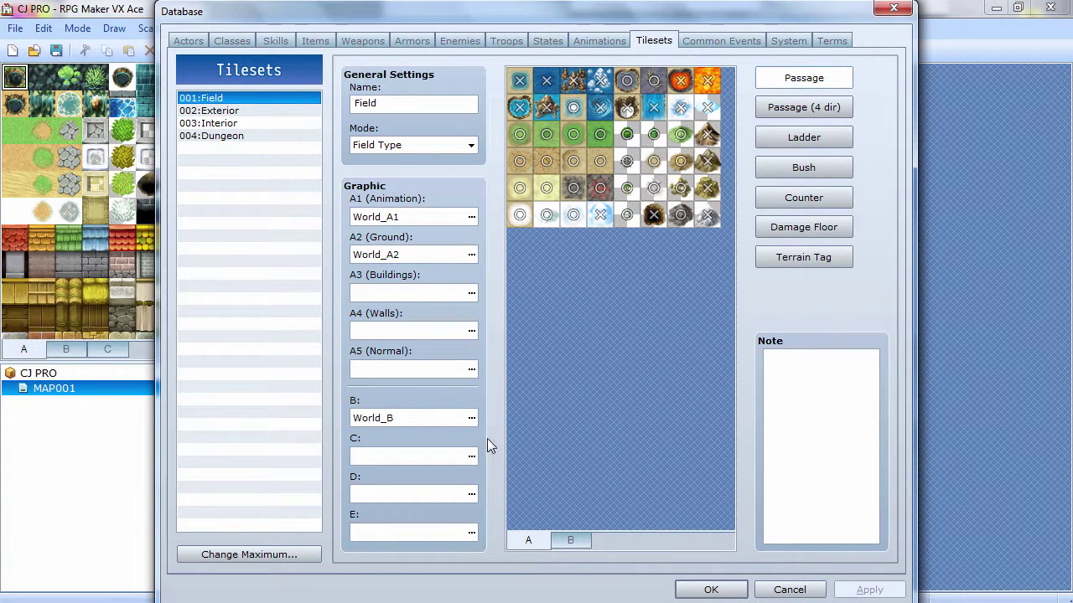
Assign the TileD furniture graphic to the C slot, apply, and close with OK.
{"action": "left_click", "coordinate": [472, 456]}
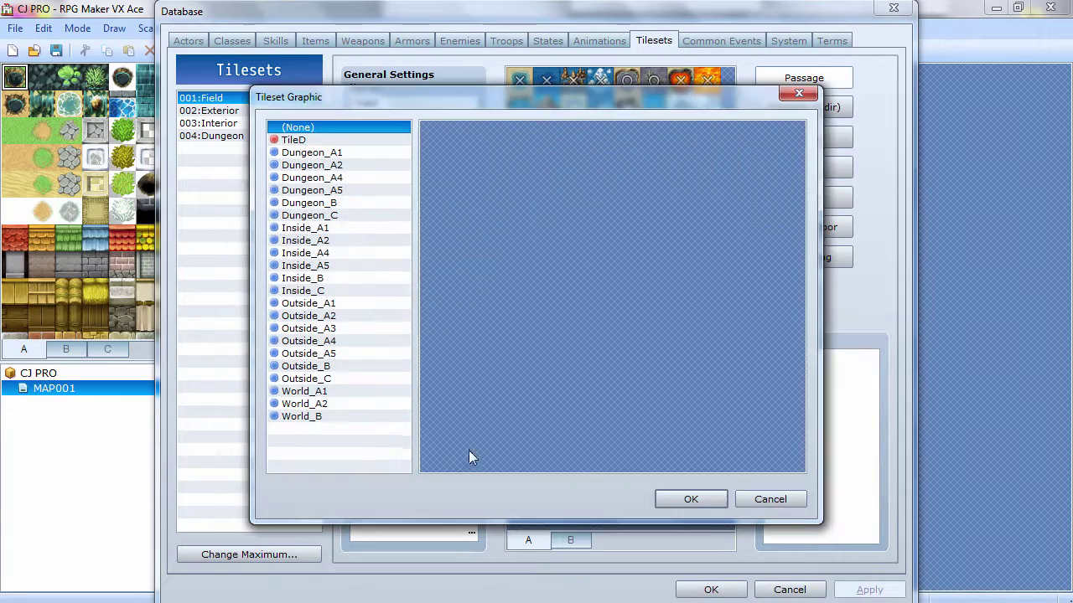
{"action": "left_click", "coordinate": [295, 141]}
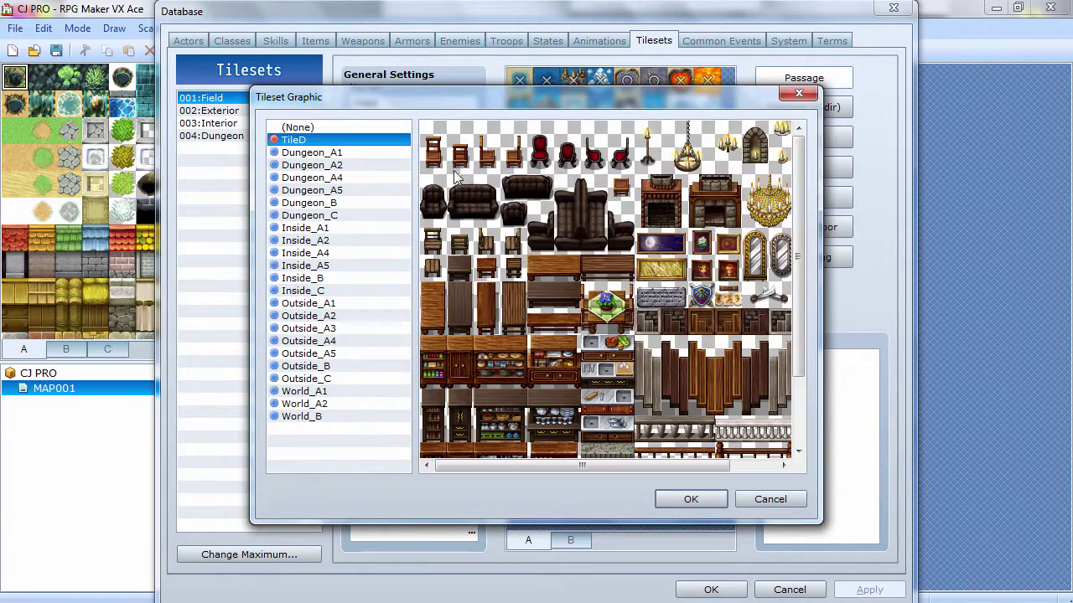
{"action": "left_click", "coordinate": [687, 501]}
{"action": "left_click", "coordinate": [865, 589]}
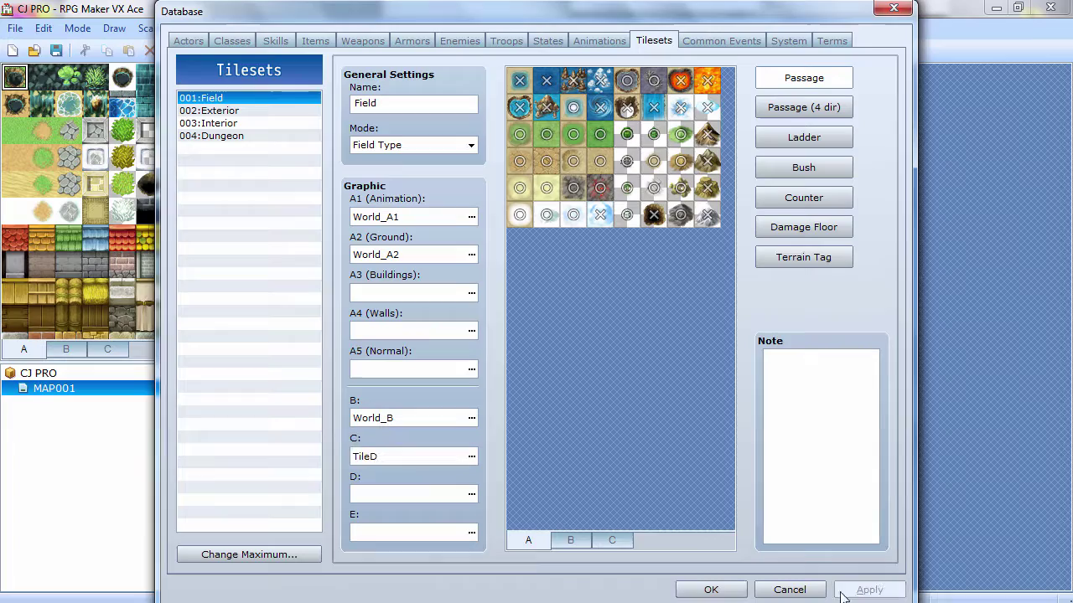
{"action": "left_click", "coordinate": [714, 592]}
Set MAP001's tileset to 001:Field in its Map Properties.
{"action": "right_click", "coordinate": [67, 388]}
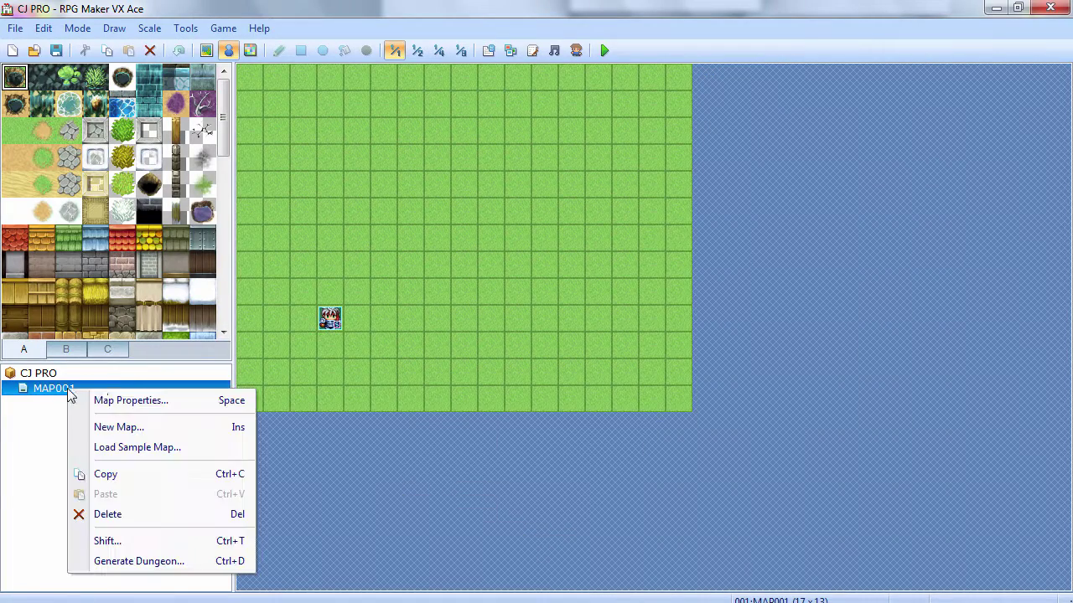
{"action": "left_click", "coordinate": [134, 401]}
{"action": "left_click", "coordinate": [292, 205]}
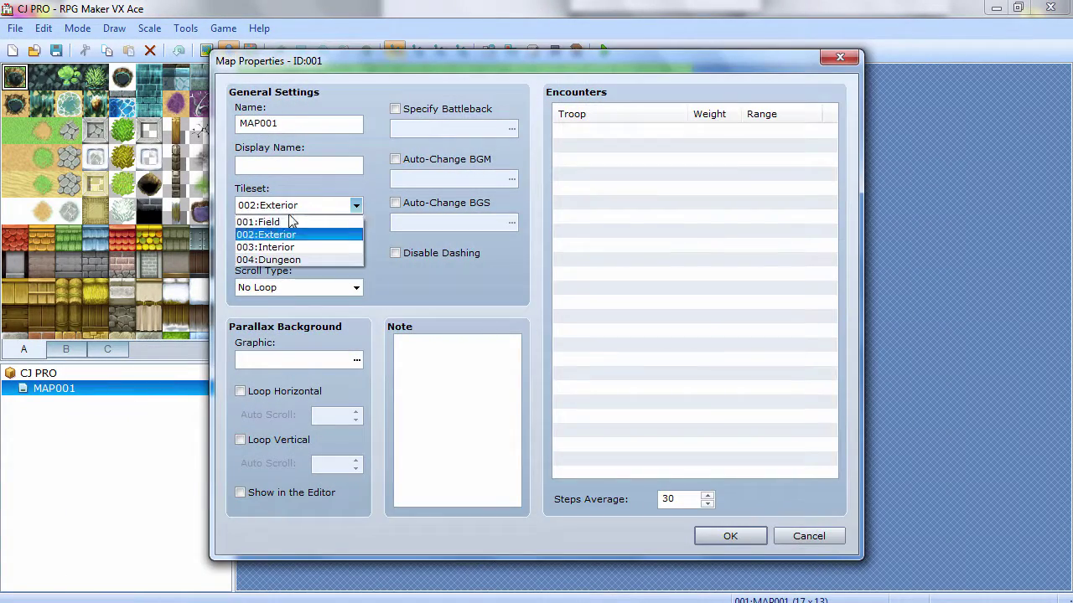
{"action": "left_click", "coordinate": [268, 220]}
{"action": "left_click", "coordinate": [725, 536]}
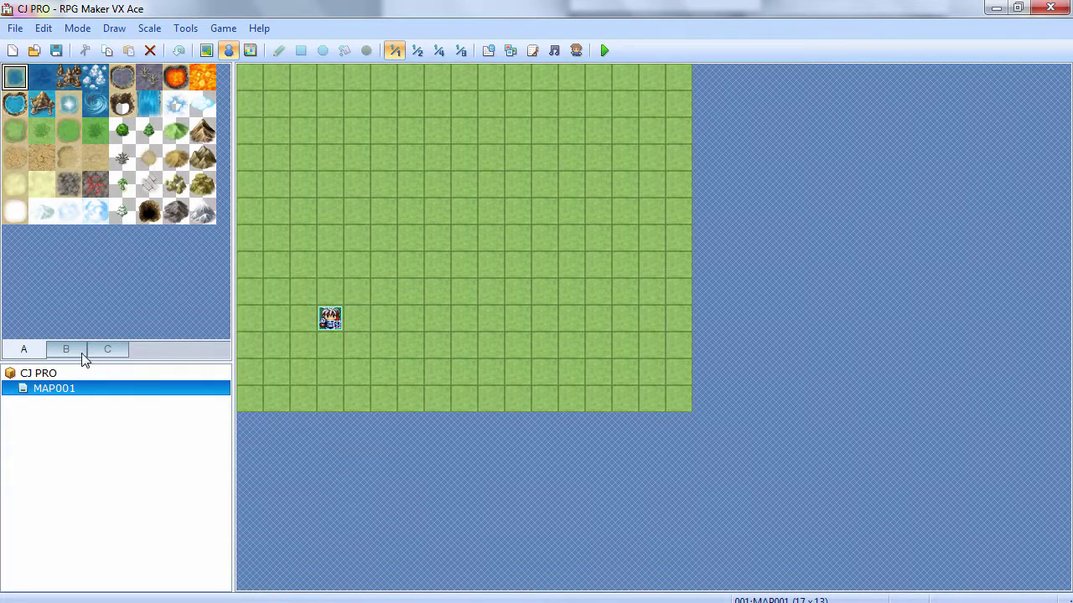
Test-paint the two-tile chair from tab C on the map, then undo it with Ctrl+Z.
{"action": "left_click", "coordinate": [101, 349]}
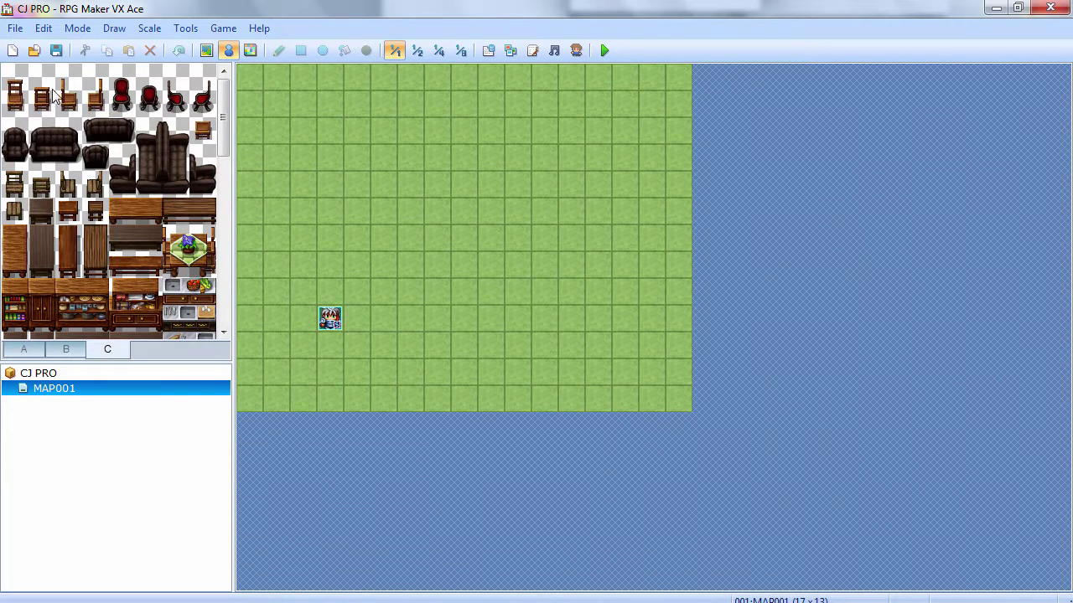
{"action": "left_click_drag", "start_coordinate": [69, 103], "coordinate": [69, 76]}
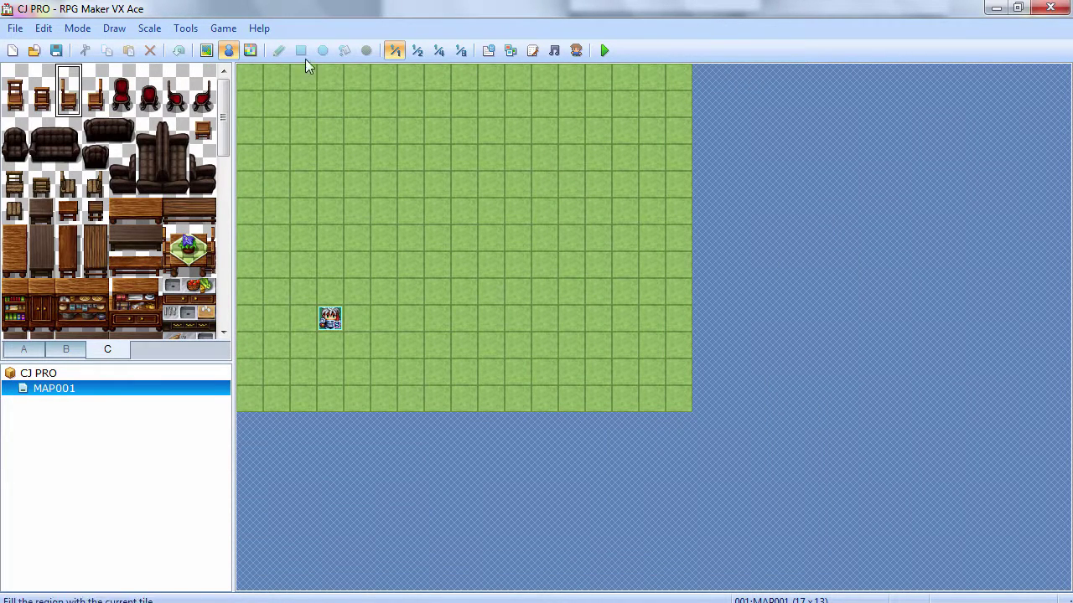
{"action": "left_click", "coordinate": [206, 50]}
{"action": "left_click", "coordinate": [330, 168]}
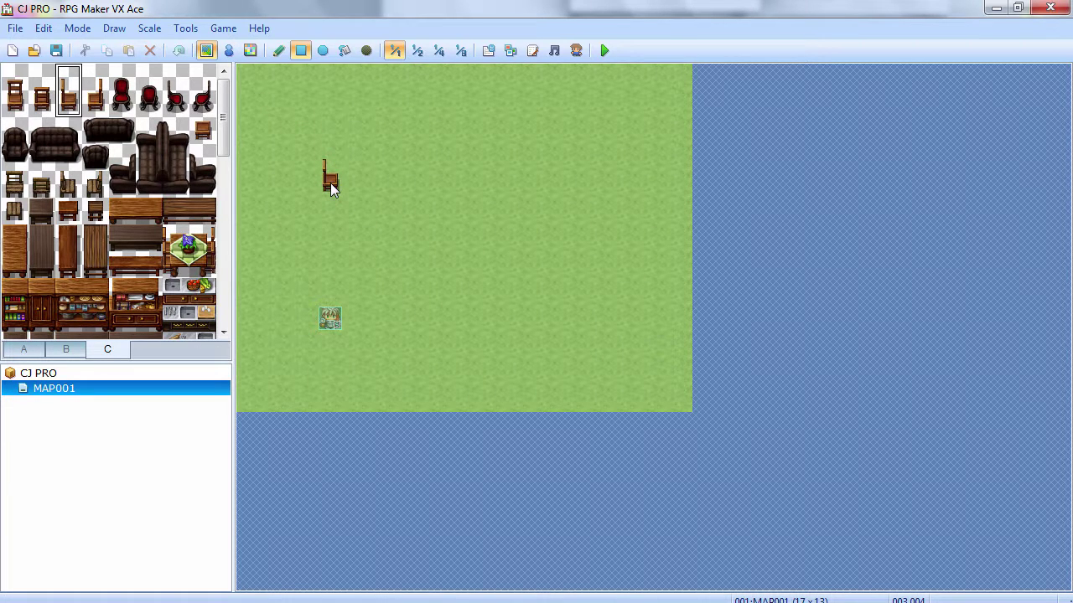
{"action": "key", "text": "ctrl+z"}
{"action": "left_click_drag", "start_coordinate": [226, 110], "coordinate": [225, 256]}
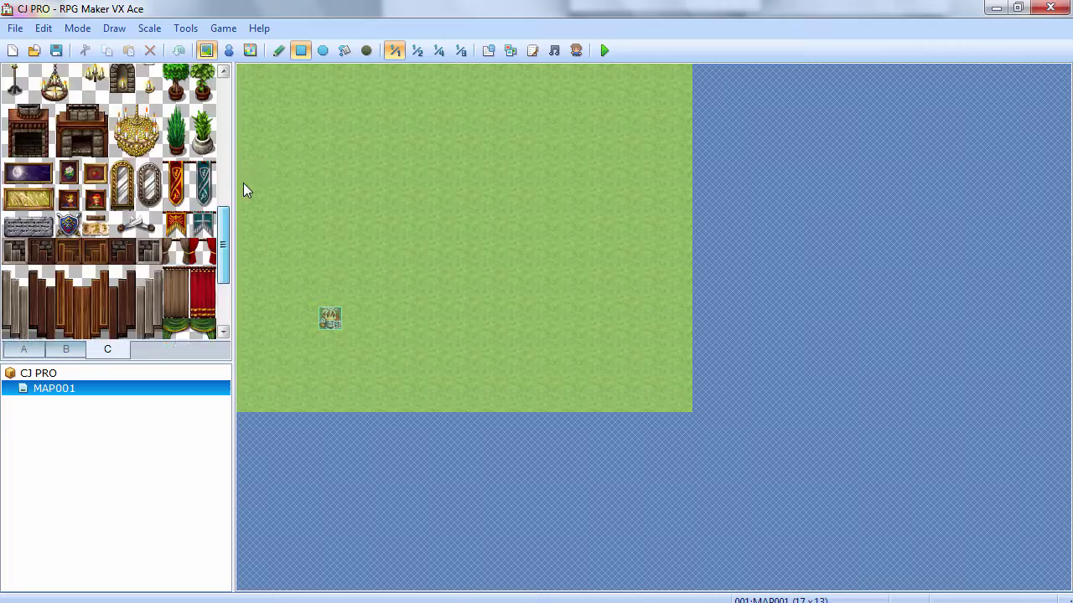
In tab C passage mode, block the chair and two sofa tiles and star the chair top.
{"action": "left_click", "coordinate": [488, 50]}
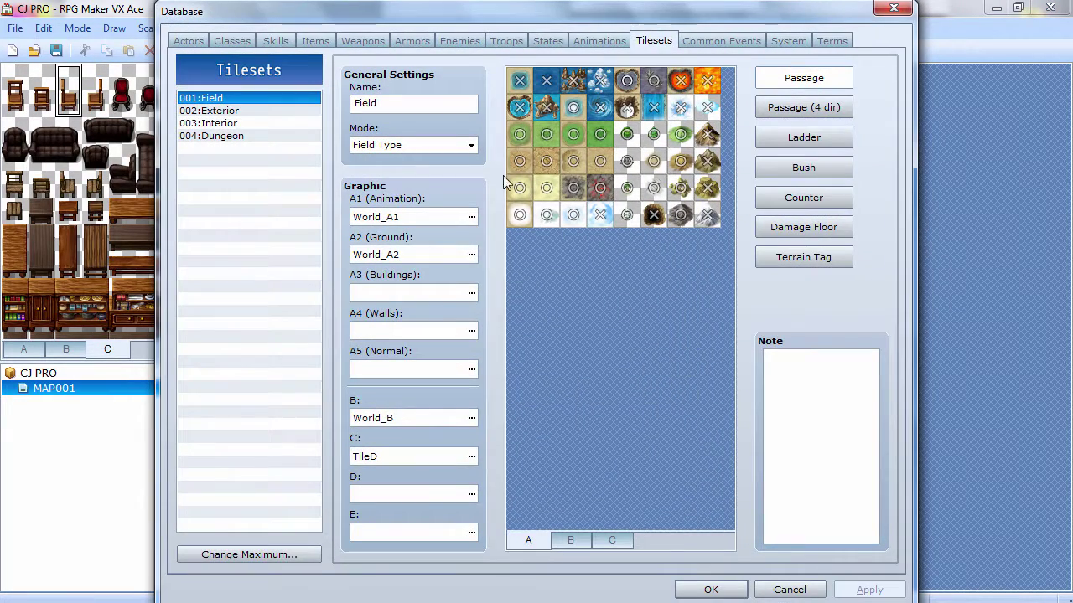
{"action": "left_click", "coordinate": [612, 541]}
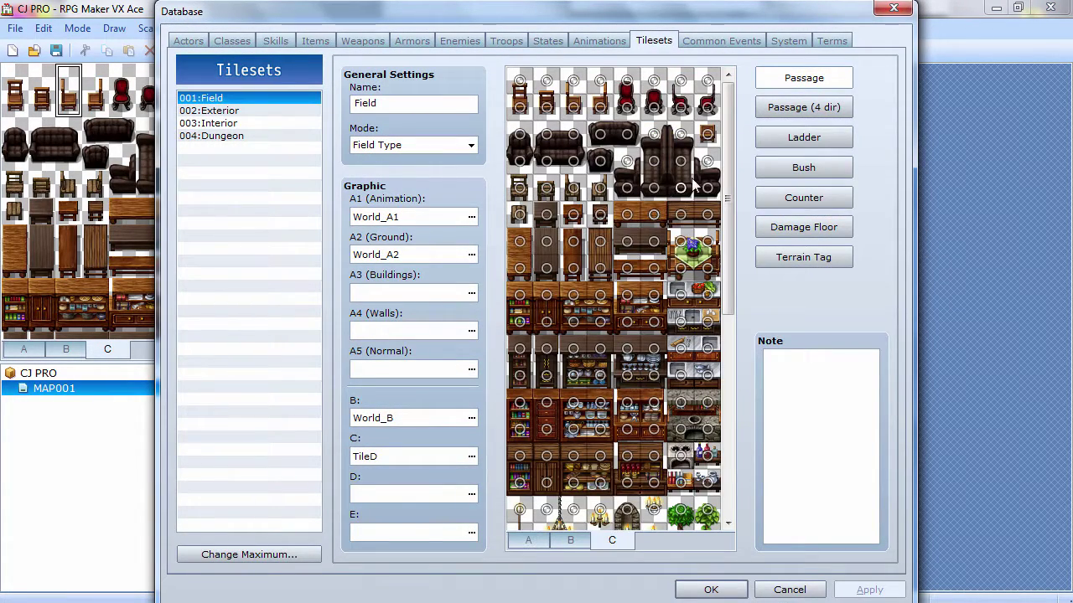
{"action": "left_click", "coordinate": [575, 107]}
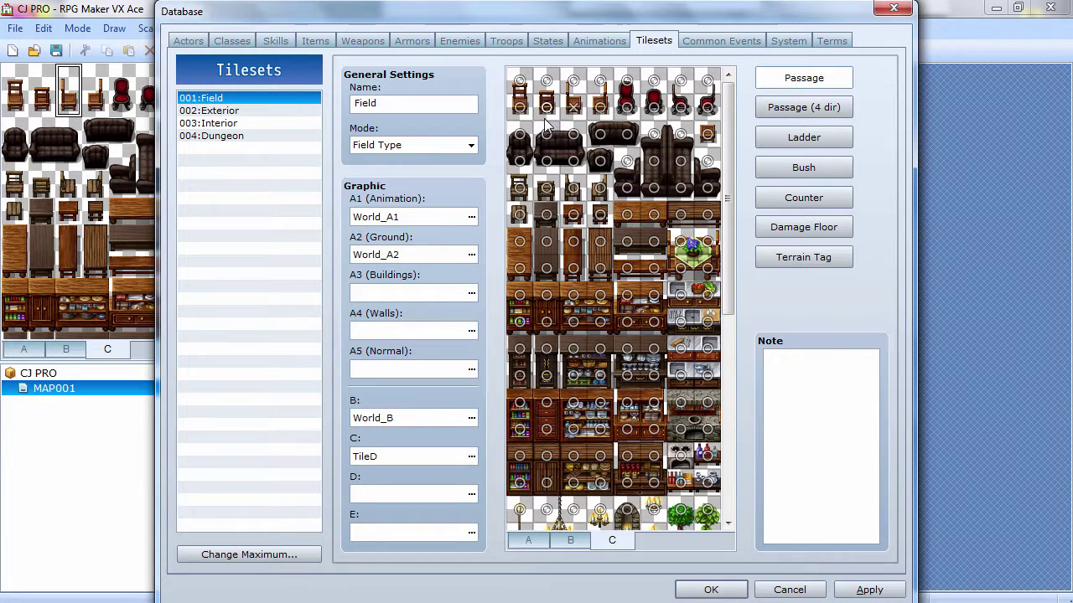
{"action": "left_click", "coordinate": [573, 82]}
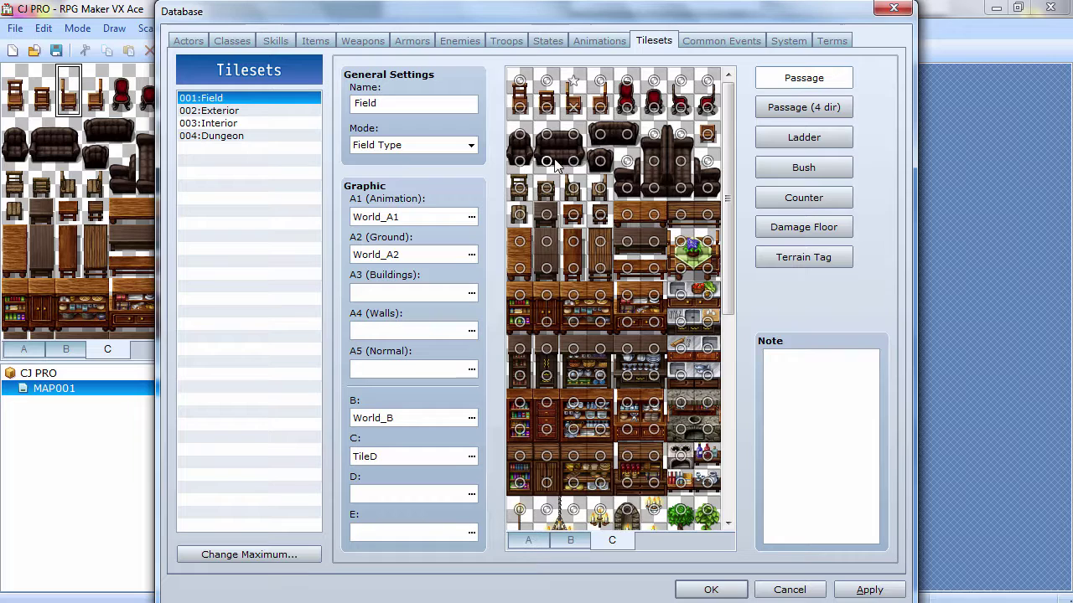
{"action": "left_click_drag", "start_coordinate": [546, 140], "coordinate": [576, 136]}
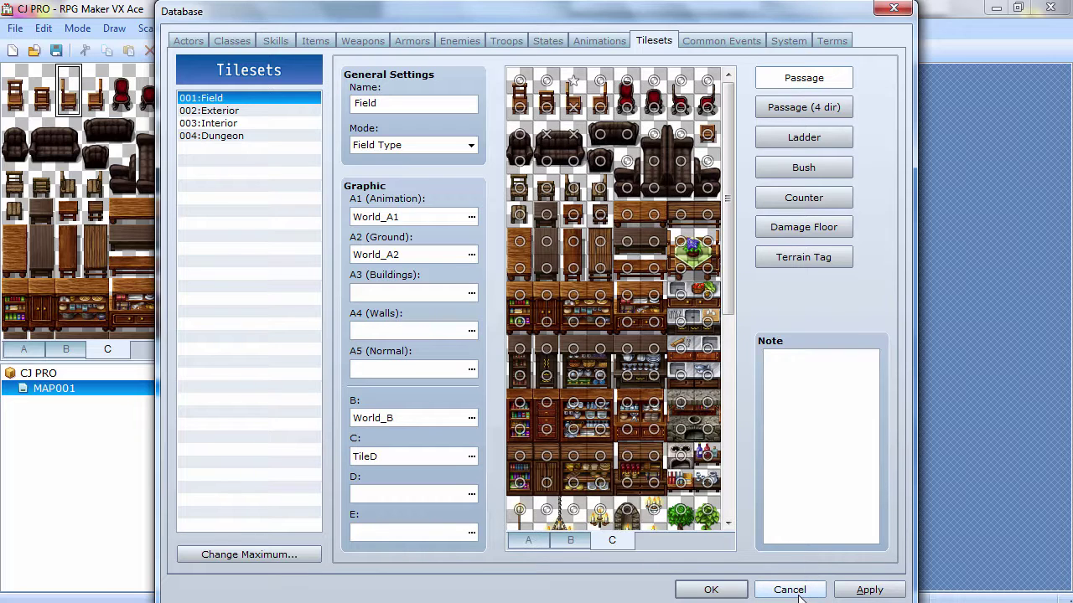
Apply the Field tileset changes, close the Database, and select the leftmost painting tile in tab C.
{"action": "left_click", "coordinate": [863, 591]}
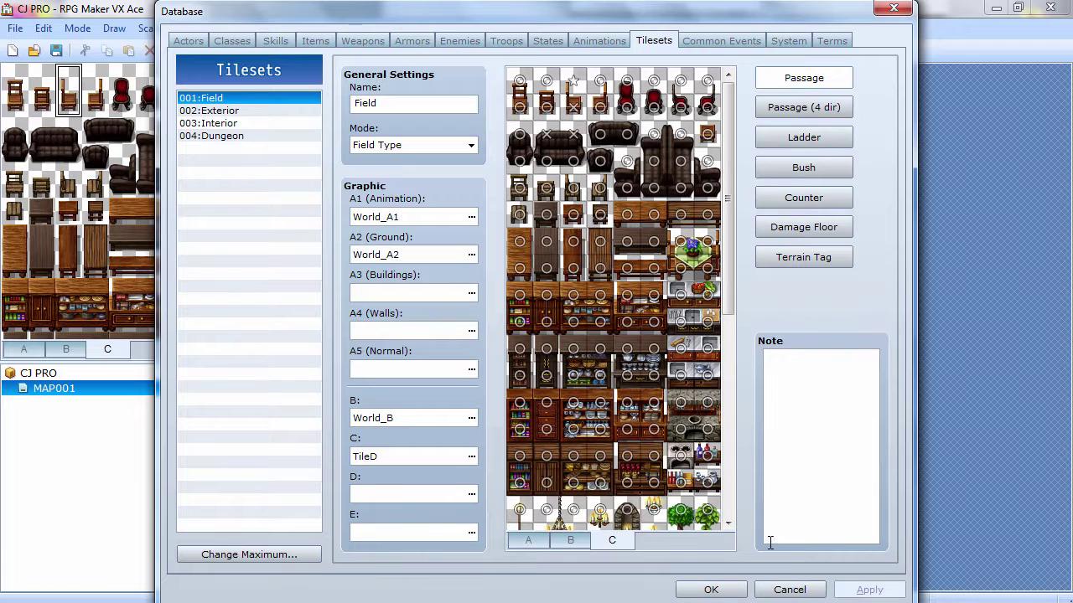
{"action": "left_click", "coordinate": [792, 589]}
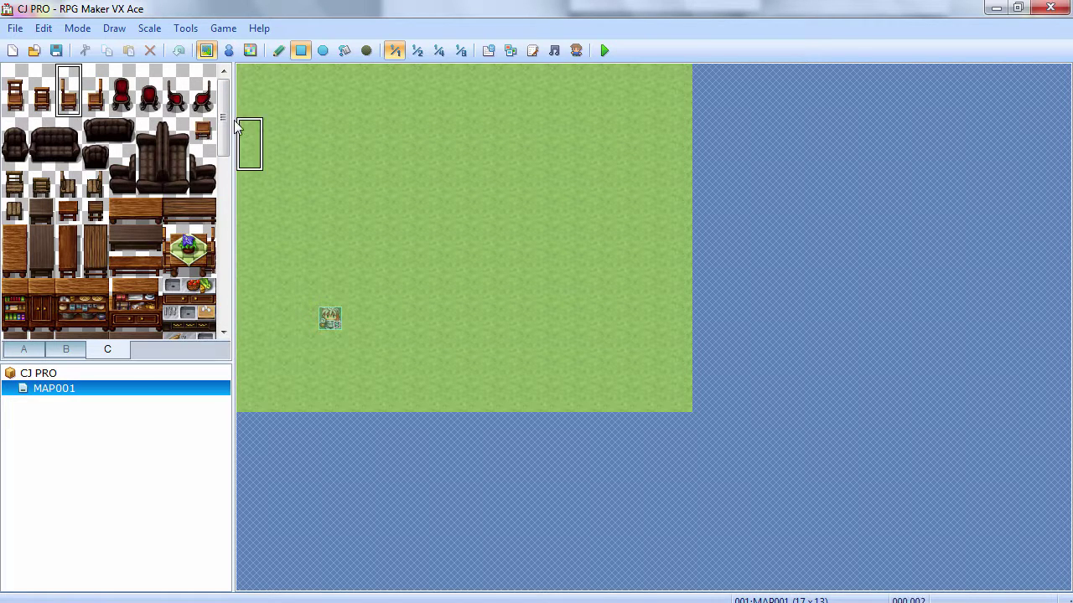
{"action": "left_click_drag", "start_coordinate": [220, 142], "coordinate": [205, 127]}
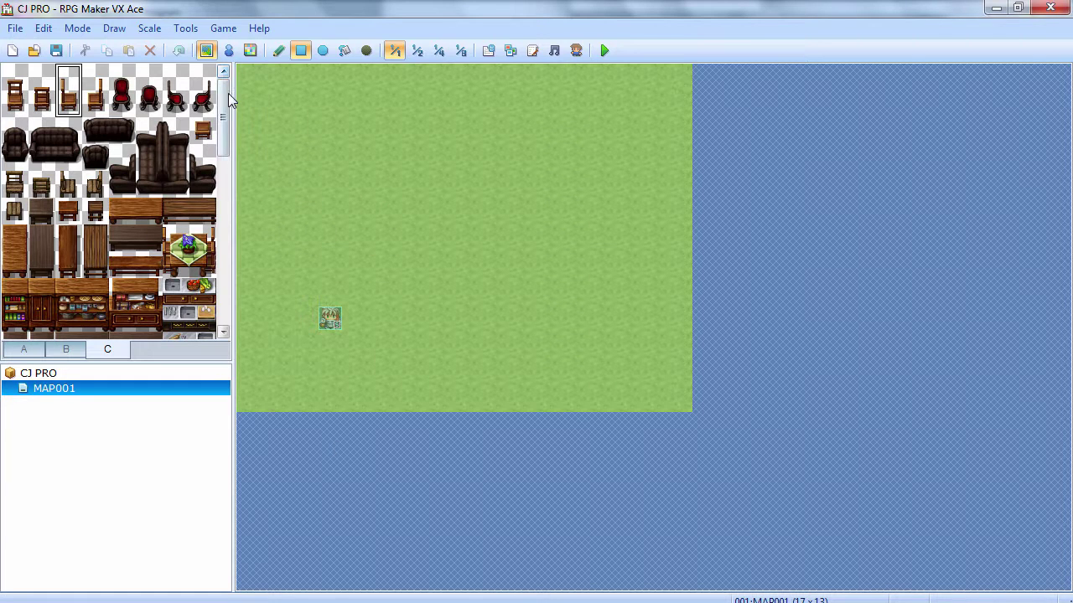
{"action": "mouse_move", "coordinate": [227, 97]}
{"action": "left_mouse_down"}
{"action": "mouse_move", "coordinate": [212, 285]}
{"action": "mouse_move", "coordinate": [214, 54]}
{"action": "left_mouse_up"}
{"action": "scroll", "coordinate": [65, 153], "scroll_direction": "down", "scroll_amount": 3}
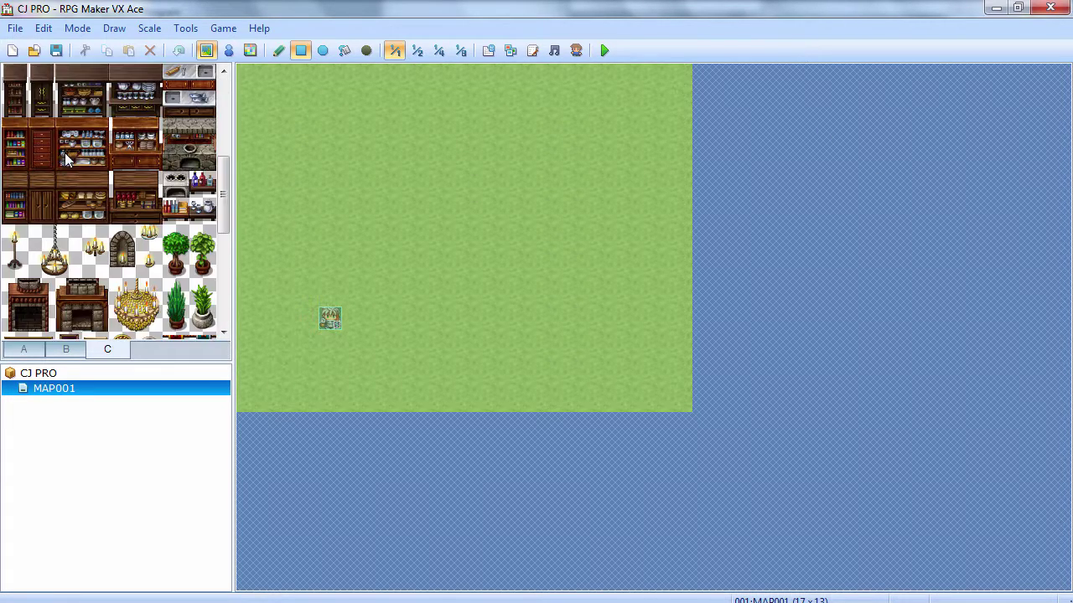
{"action": "scroll", "coordinate": [64, 153], "scroll_direction": "down", "scroll_amount": 3}
{"action": "left_click", "coordinate": [44, 213]}
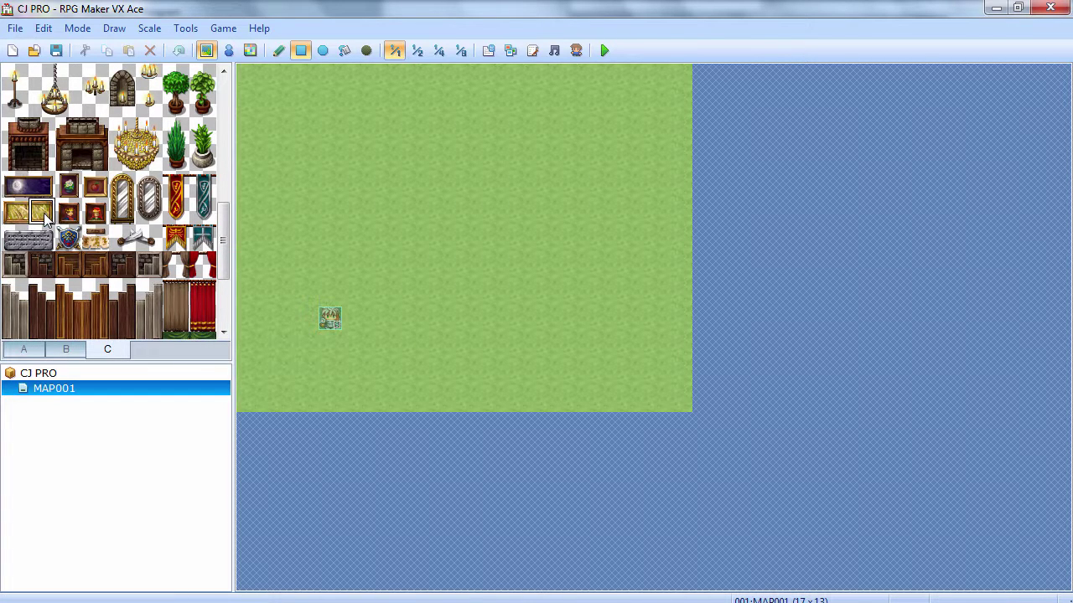
{"action": "left_click", "coordinate": [8, 219]}
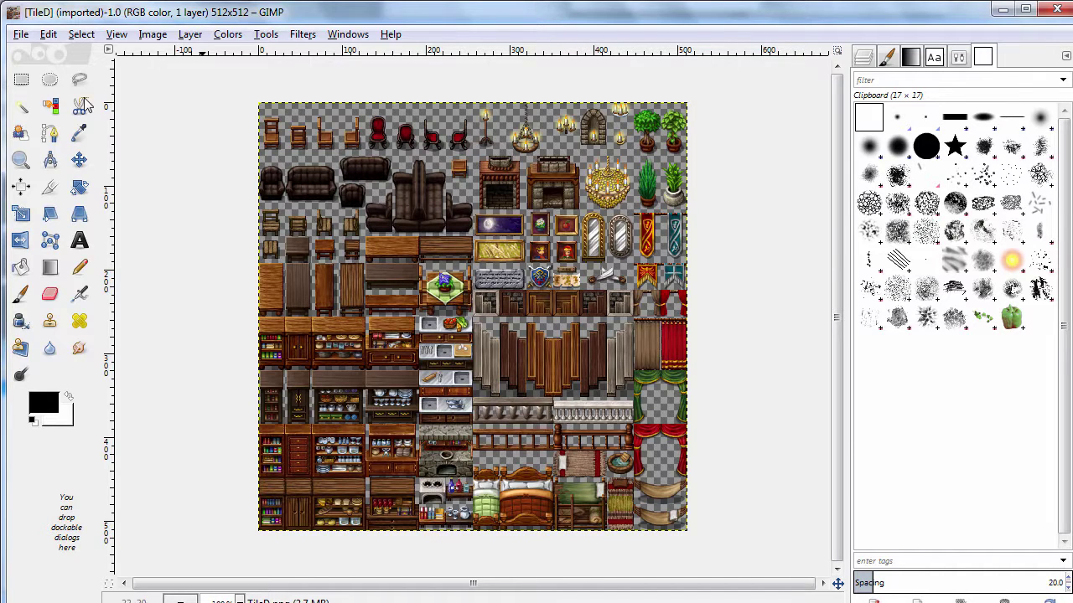
{"action": "left_click", "coordinate": [22, 79]}
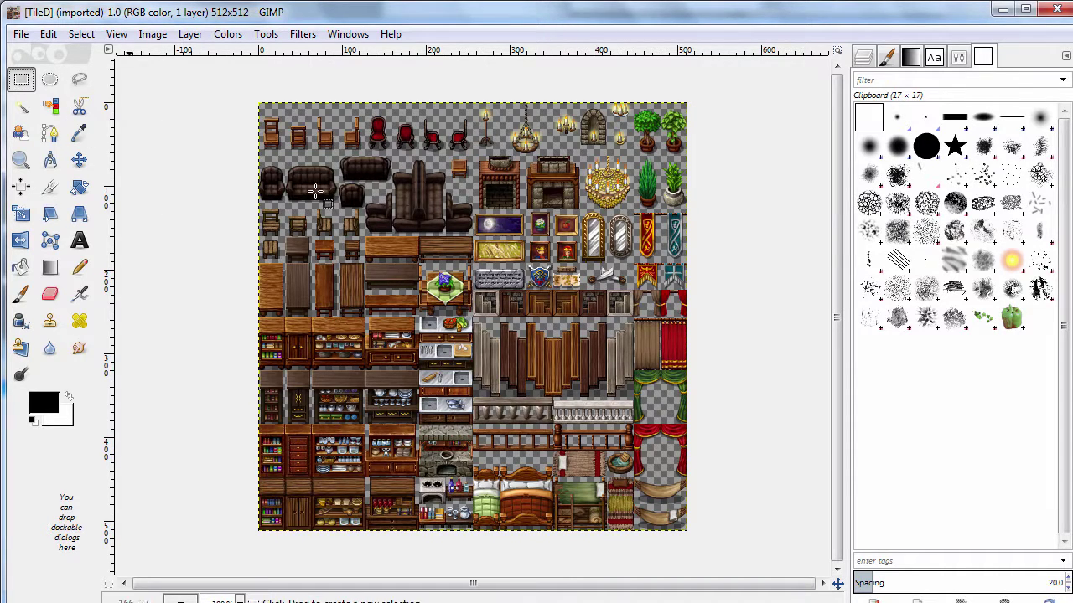
{"action": "left_click", "coordinate": [80, 214]}
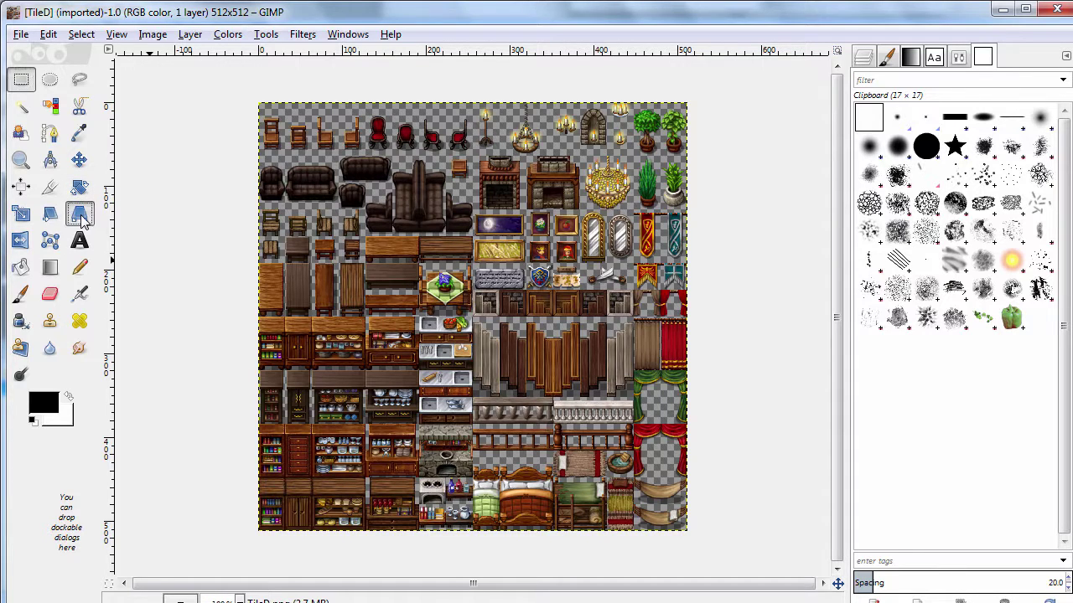
{"action": "left_click", "coordinate": [22, 216]}
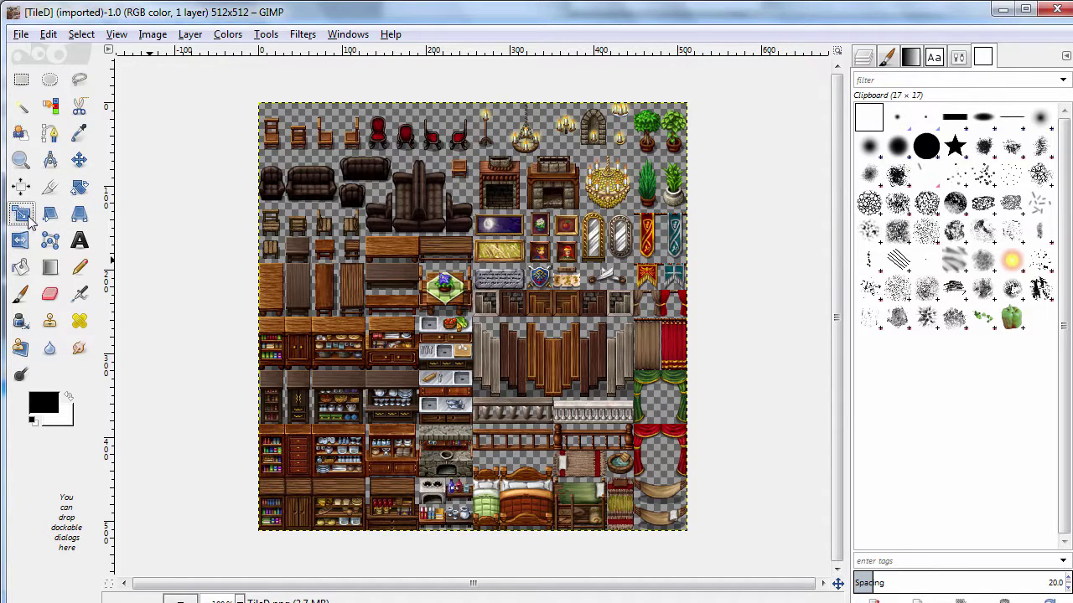
{"action": "left_click", "coordinate": [336, 287]}
{"action": "left_click_drag", "start_coordinate": [287, 136], "coordinate": [303, 163]}
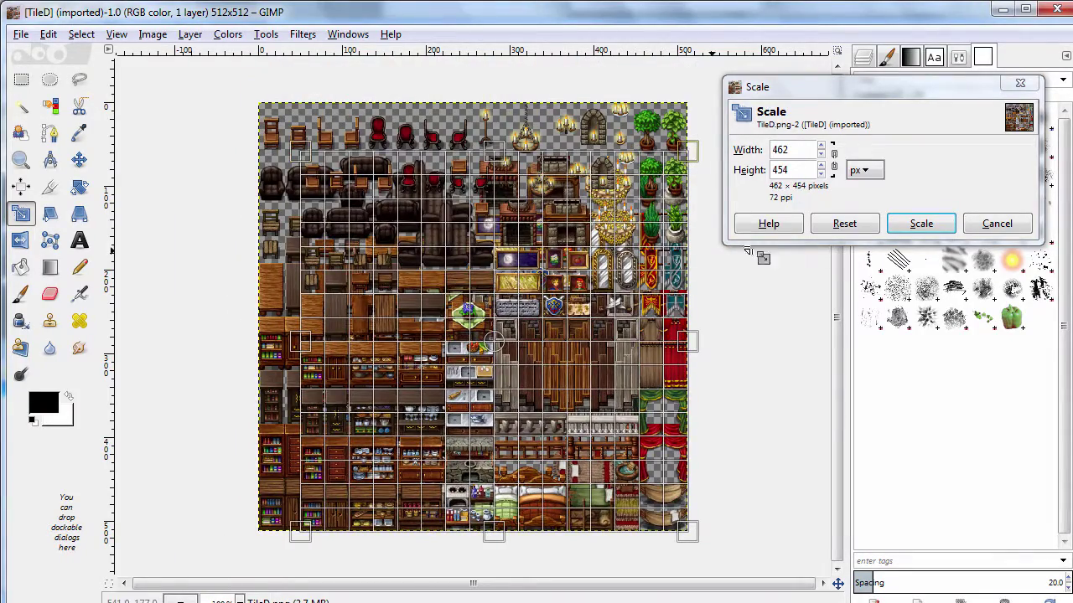
{"action": "left_click", "coordinate": [987, 228]}
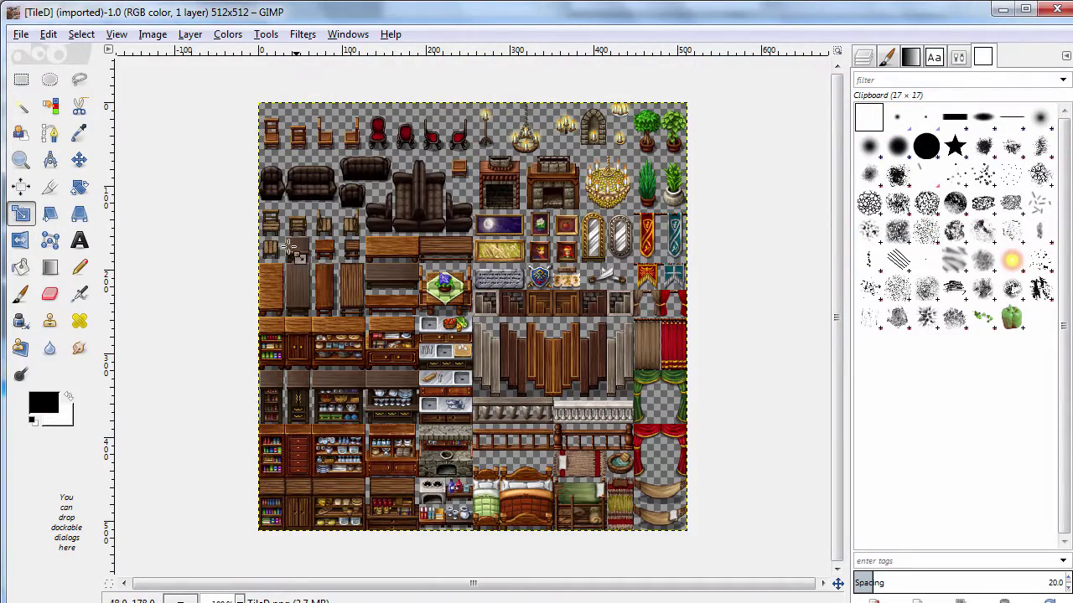
{"action": "left_click", "coordinate": [20, 79]}
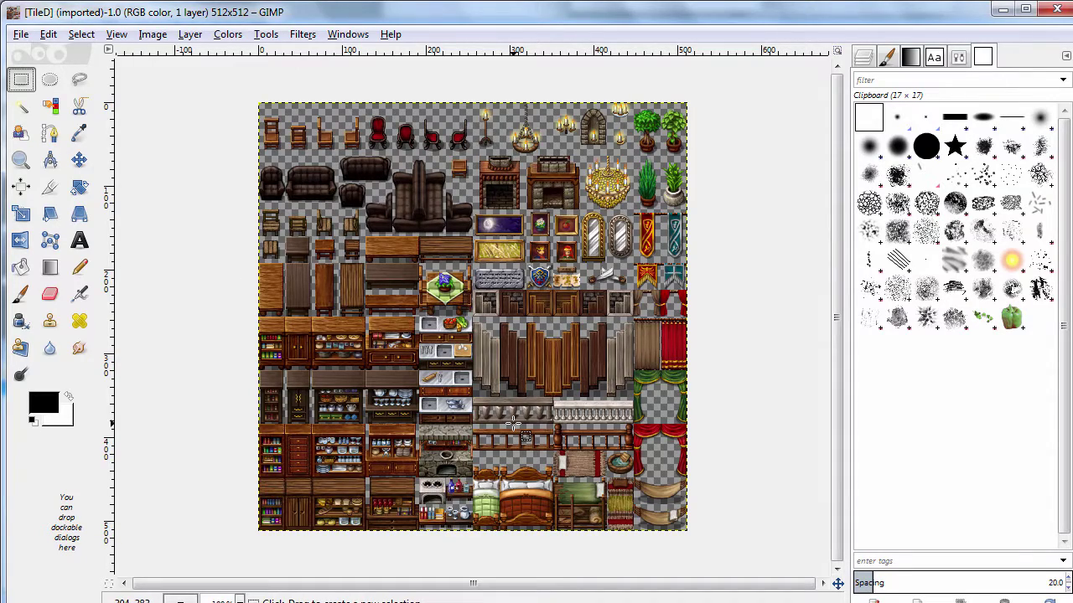
Zoom in on the row of wooden chairs at the top-left of the TileD sheet.
{"action": "left_click", "coordinate": [21, 160]}
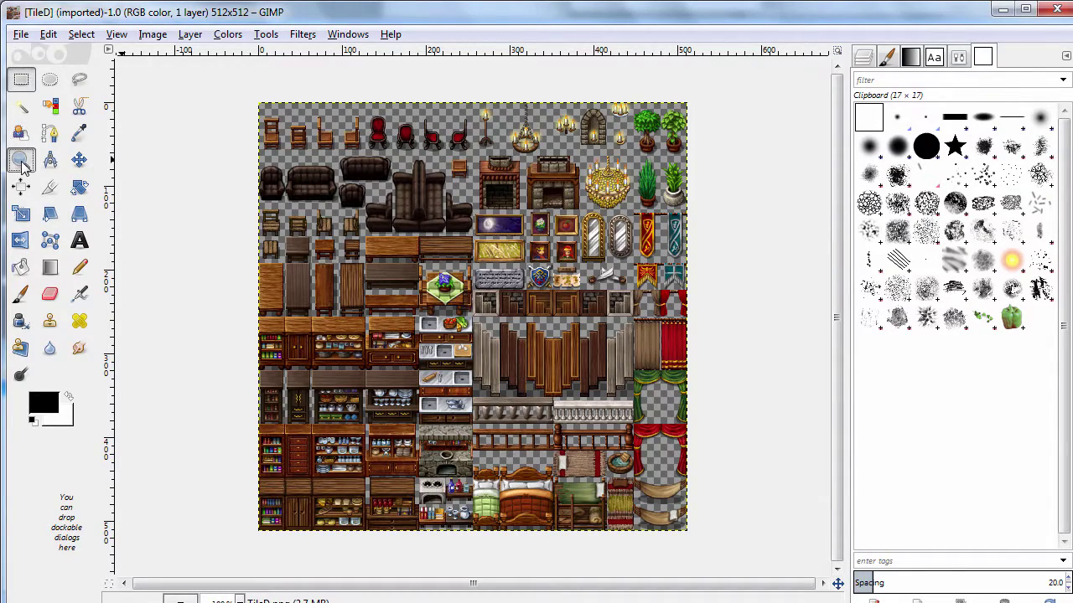
{"action": "left_click", "coordinate": [540, 281]}
{"action": "left_click", "coordinate": [540, 280]}
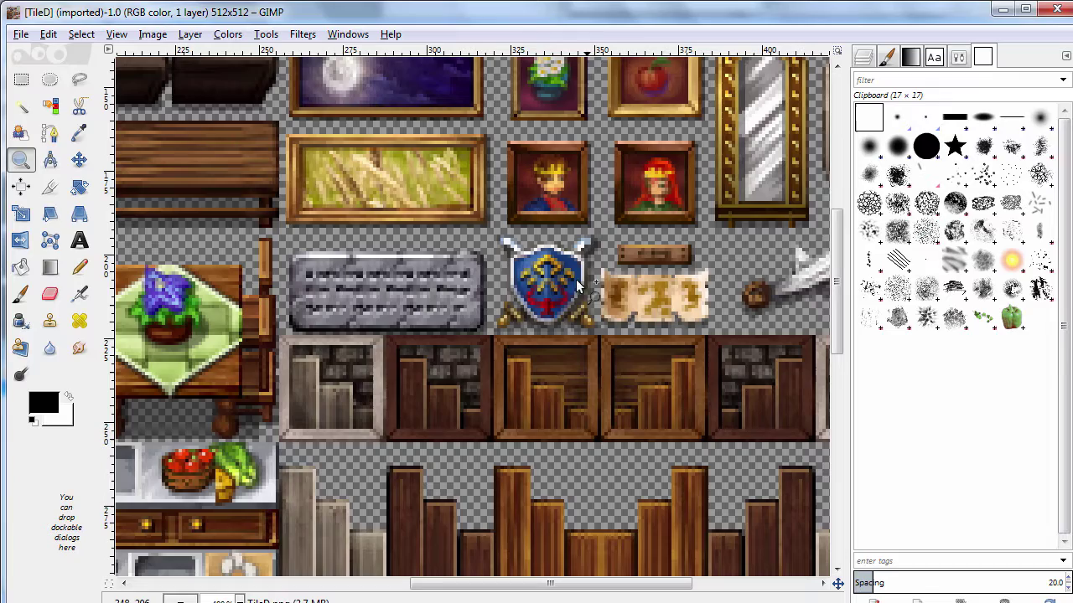
{"action": "left_click", "coordinate": [535, 308], "text": "ctrl"}
{"action": "left_click", "coordinate": [535, 308], "text": "ctrl"}
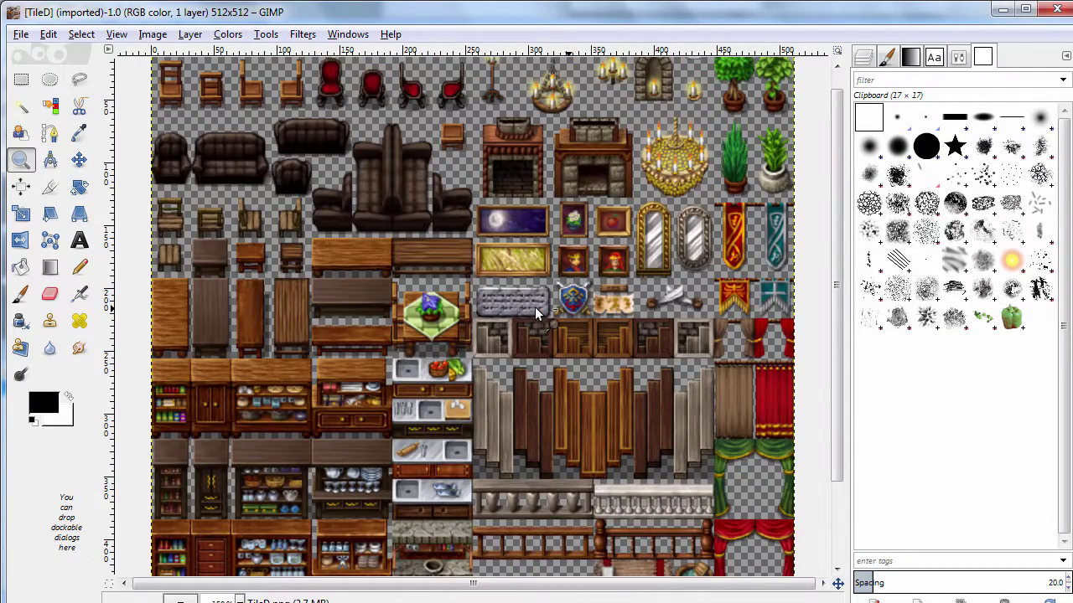
{"action": "left_click", "coordinate": [535, 307], "text": "ctrl"}
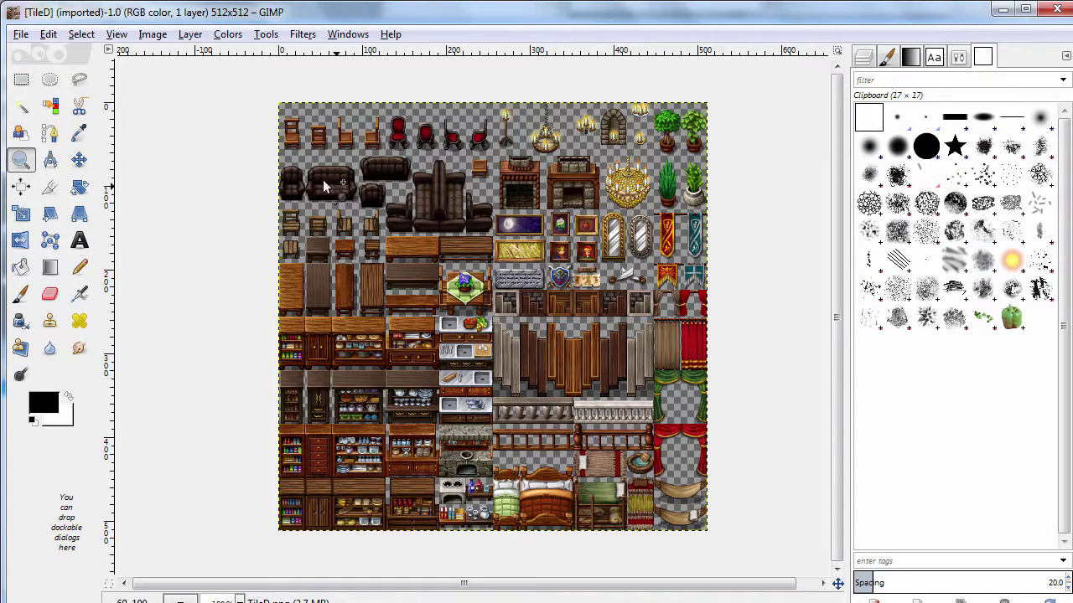
{"action": "left_click", "coordinate": [292, 128]}
{"action": "left_click", "coordinate": [292, 128]}
{"action": "left_click", "coordinate": [293, 128]}
{"action": "left_click", "coordinate": [292, 128]}
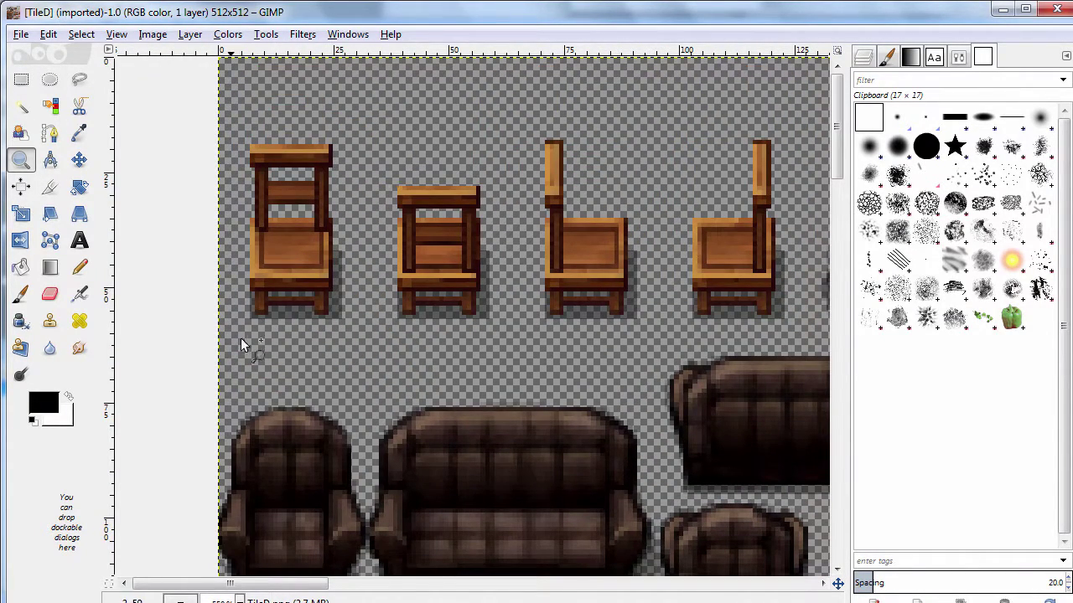
Bucket-fill the left chair's top rail and middle back slat with black.
{"action": "left_click", "coordinate": [21, 79]}
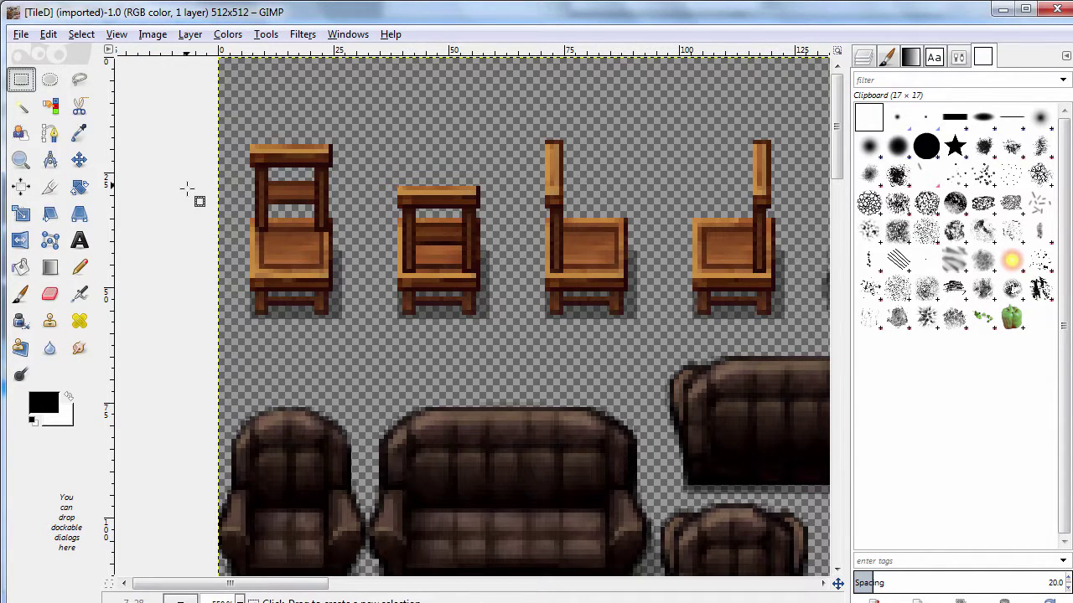
{"action": "left_click", "coordinate": [21, 267]}
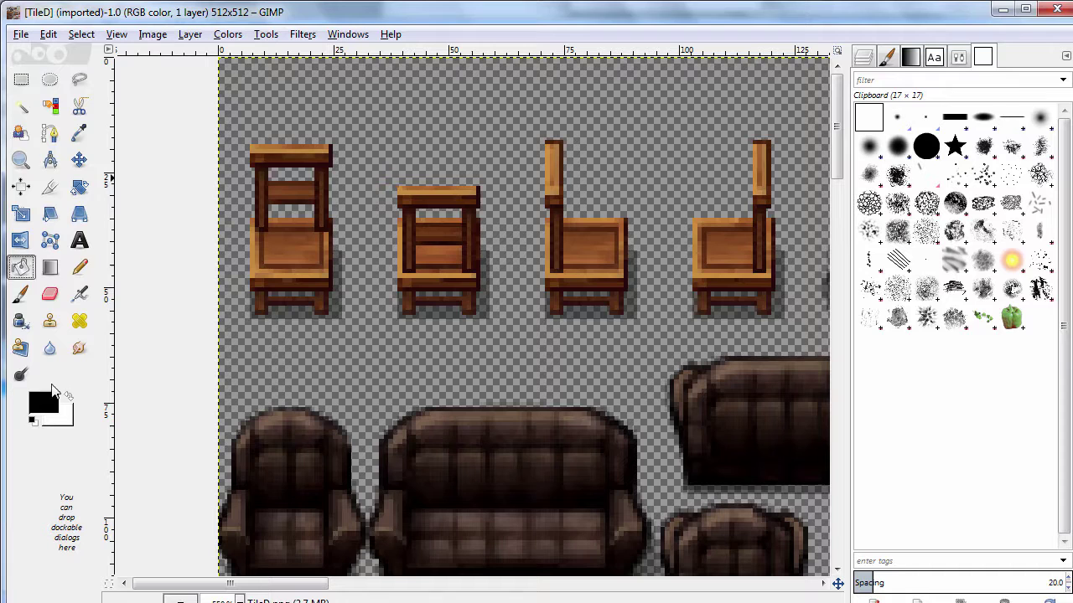
{"action": "left_click", "coordinate": [258, 152]}
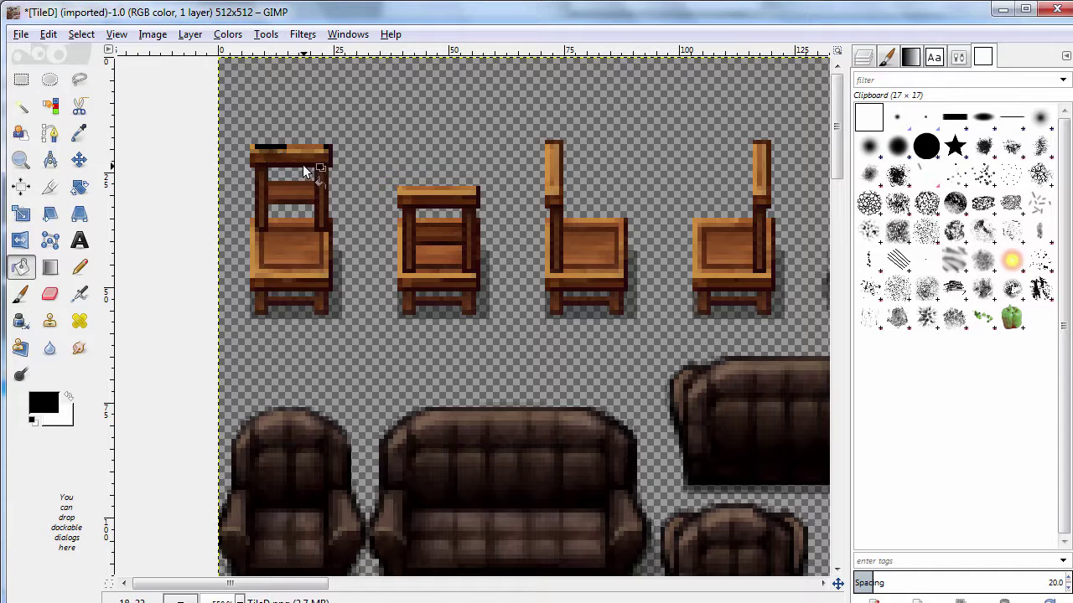
{"action": "left_click", "coordinate": [304, 192]}
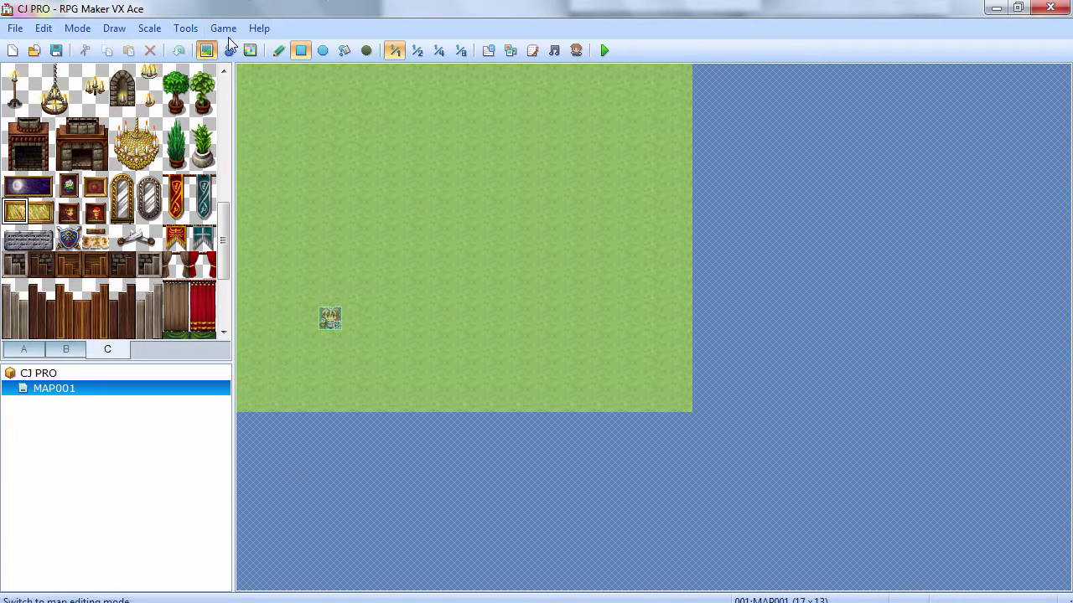
{"action": "left_click", "coordinate": [224, 31]}
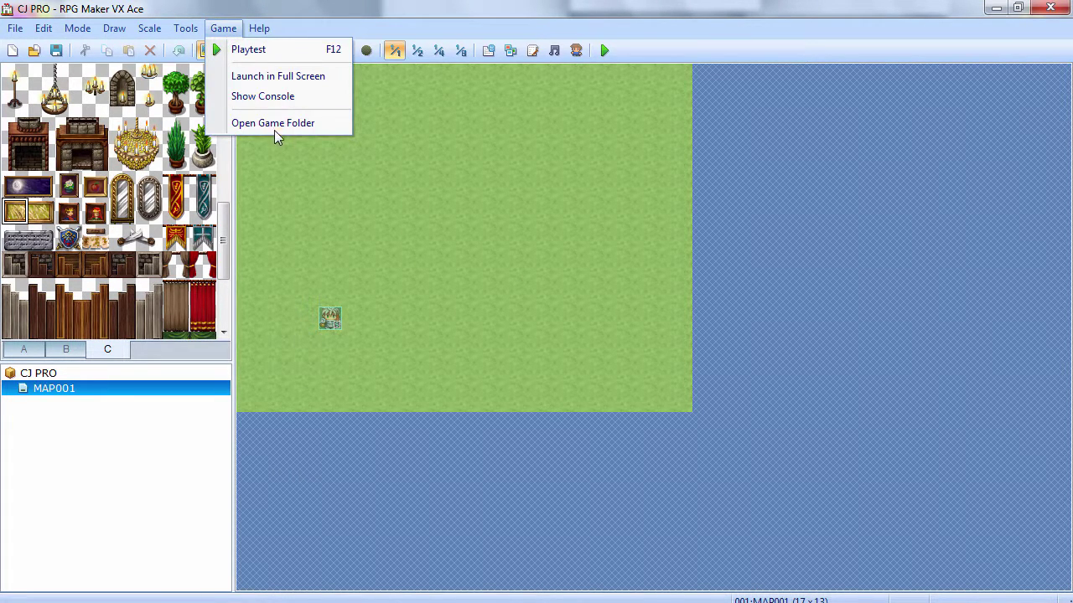
{"action": "left_click", "coordinate": [318, 123]}
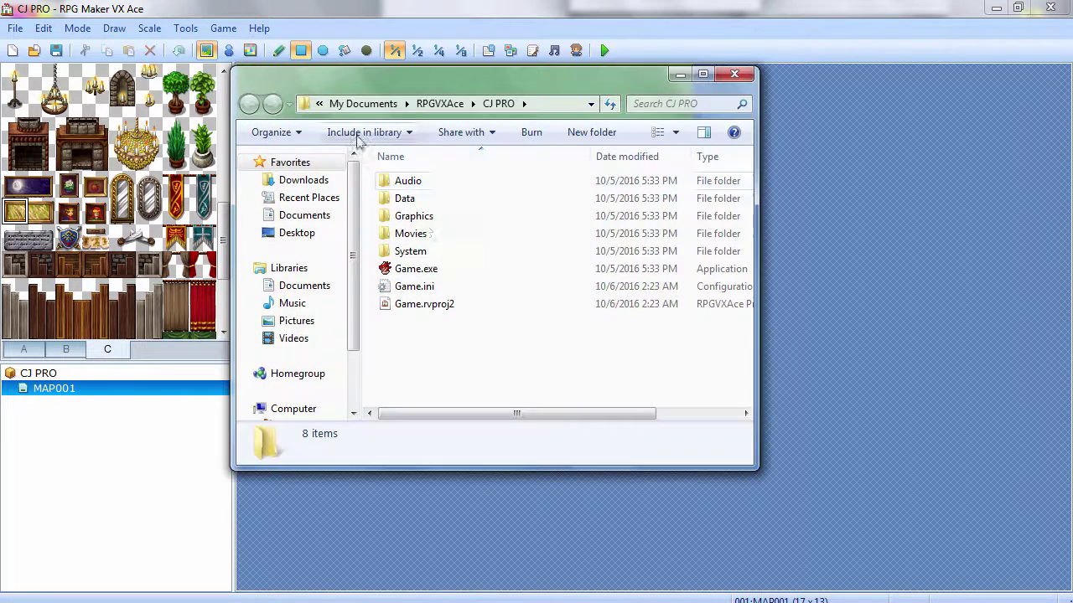
{"action": "double_click", "coordinate": [411, 215]}
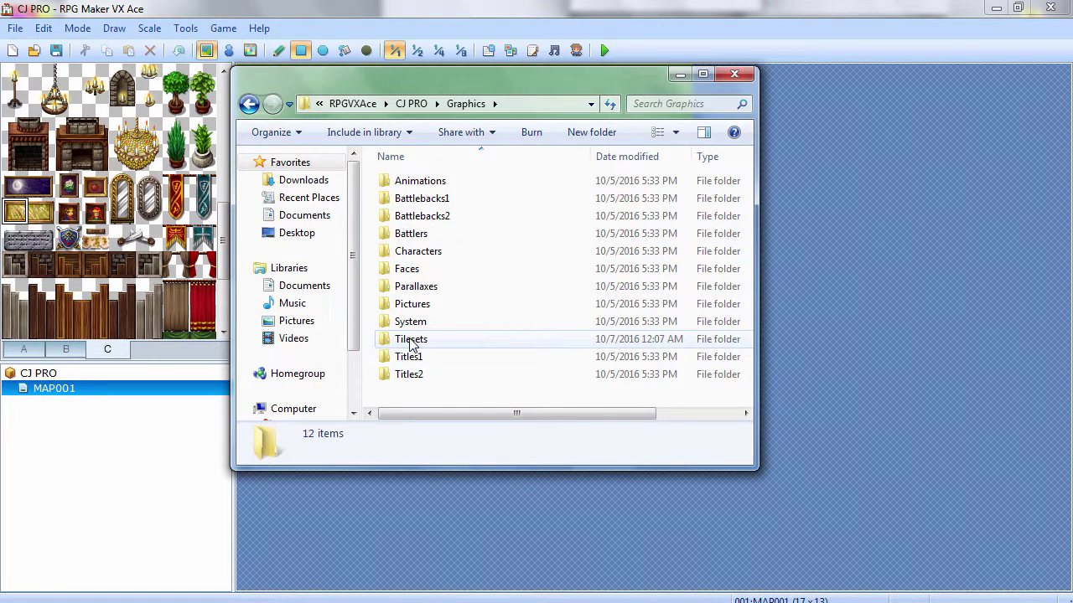
{"action": "double_click", "coordinate": [473, 348]}
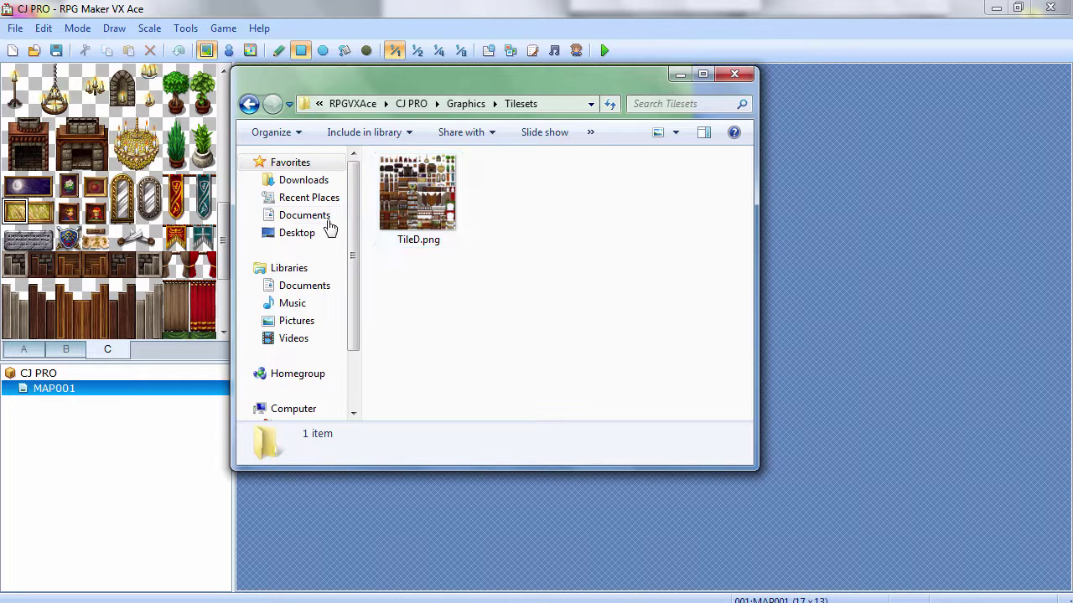
{"action": "left_click", "coordinate": [733, 77]}
{"action": "scroll", "coordinate": [184, 201], "scroll_direction": "up", "scroll_amount": 5}
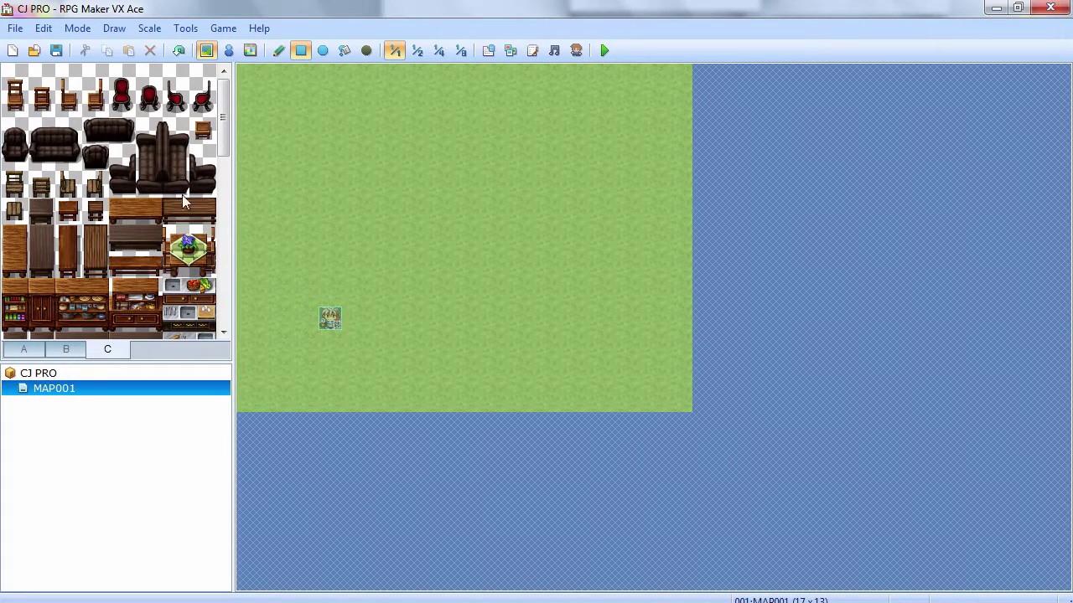